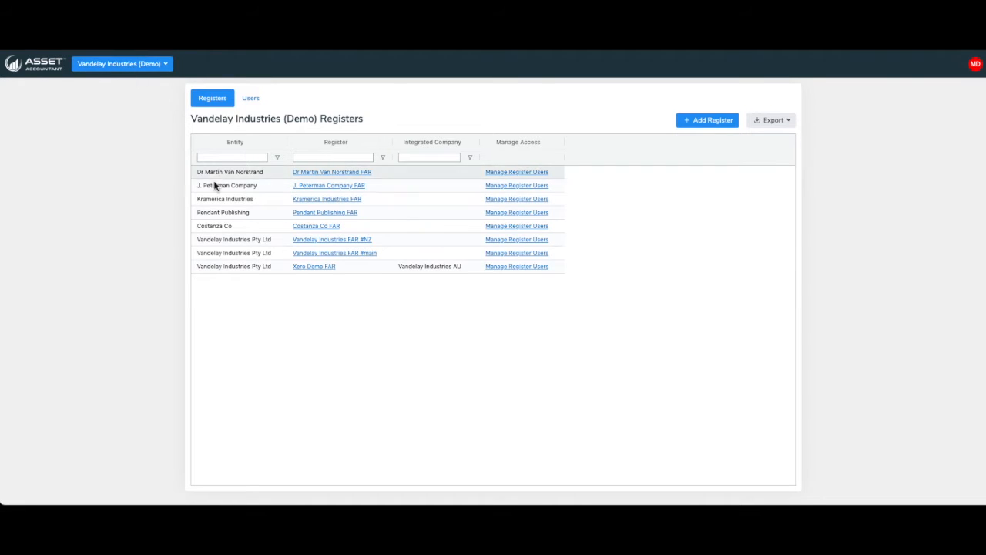
# Open the Vandelay Industries FAR #main register and browse its view and reporting period options
pyautogui.click(335, 254)
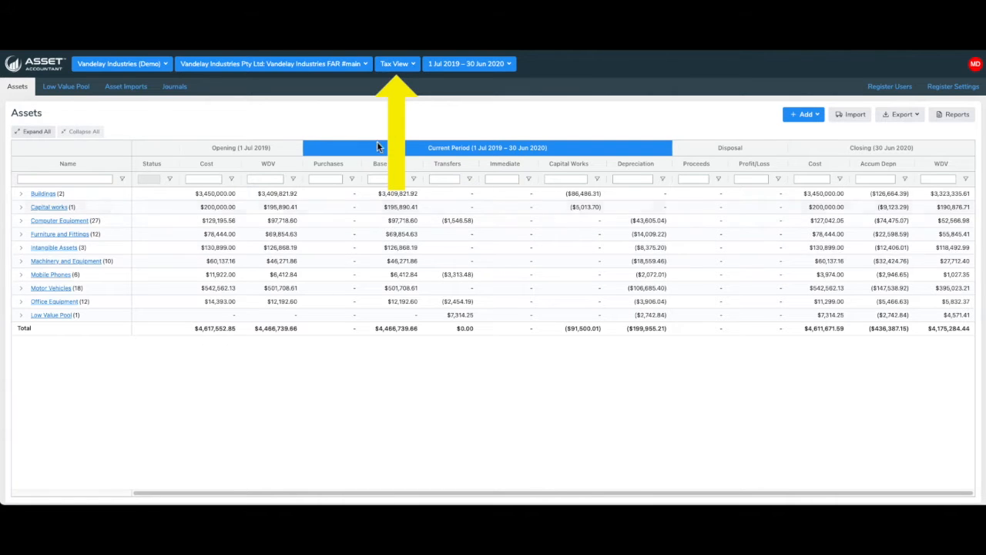
pyautogui.click(417, 65)
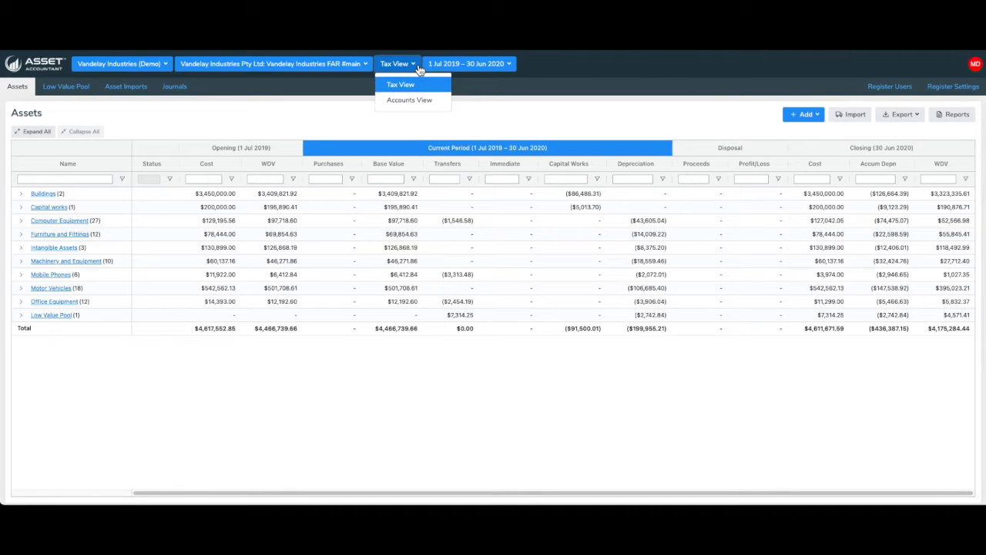
pyautogui.click(505, 99)
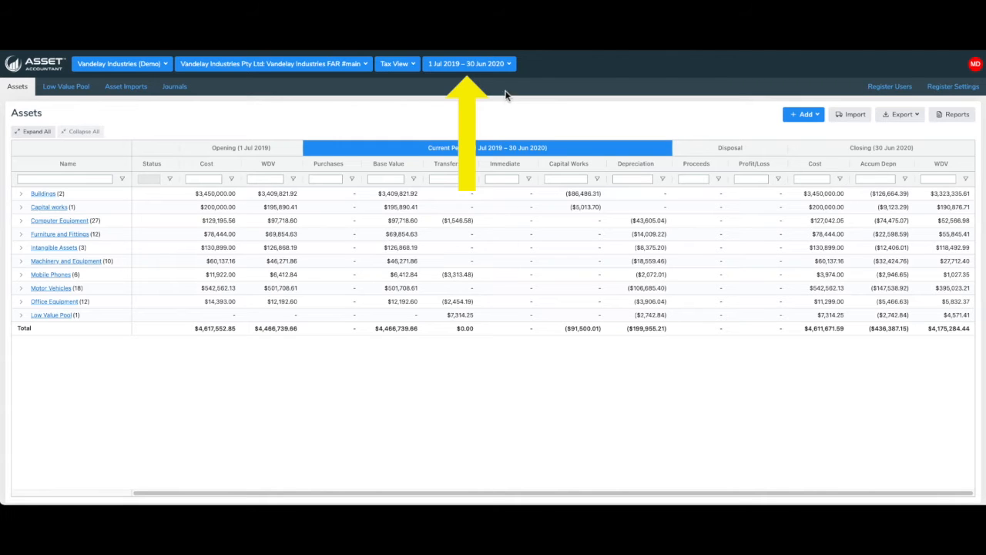
pyautogui.click(513, 70)
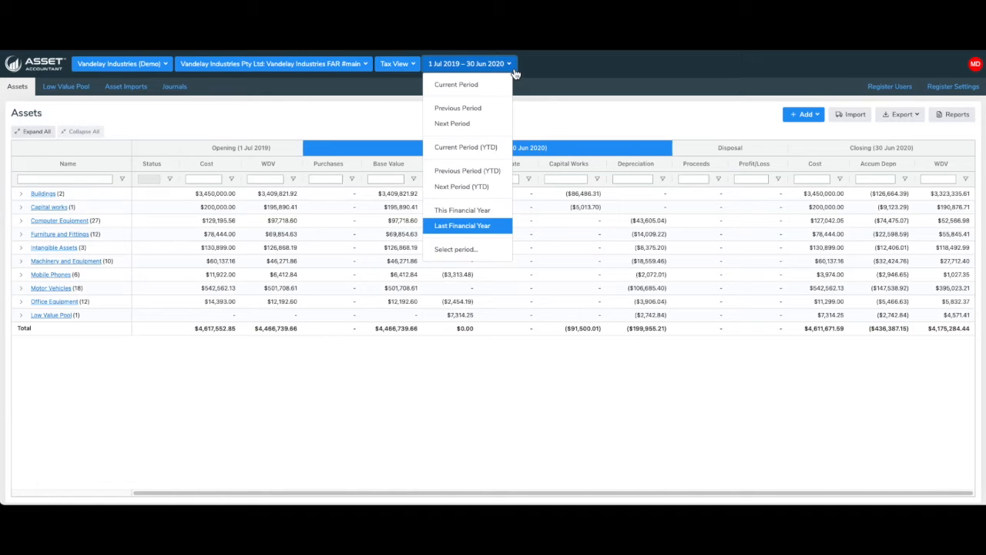
pyautogui.click(513, 70)
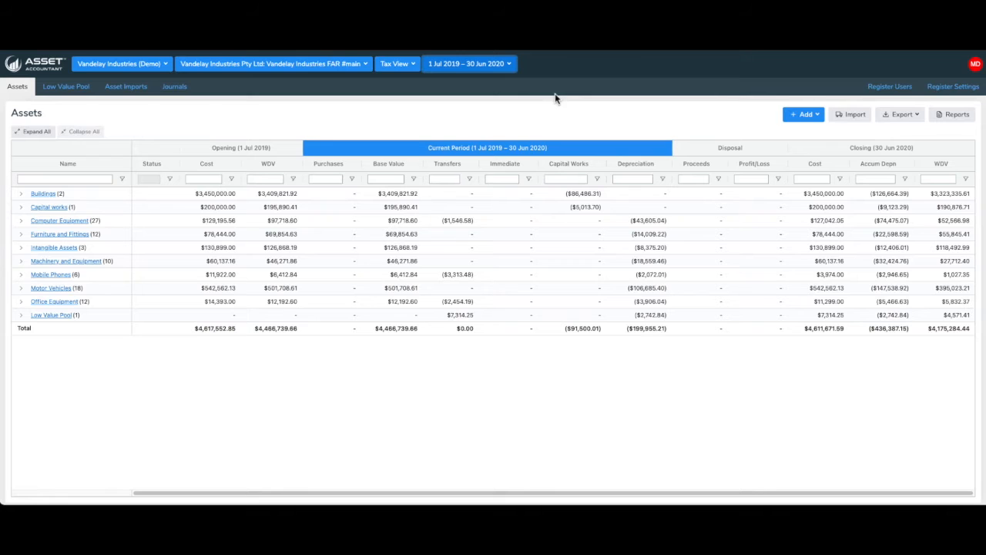
# Open the register settings and review the General, Classifications, Pools and Integrations sections
pyautogui.click(961, 90)
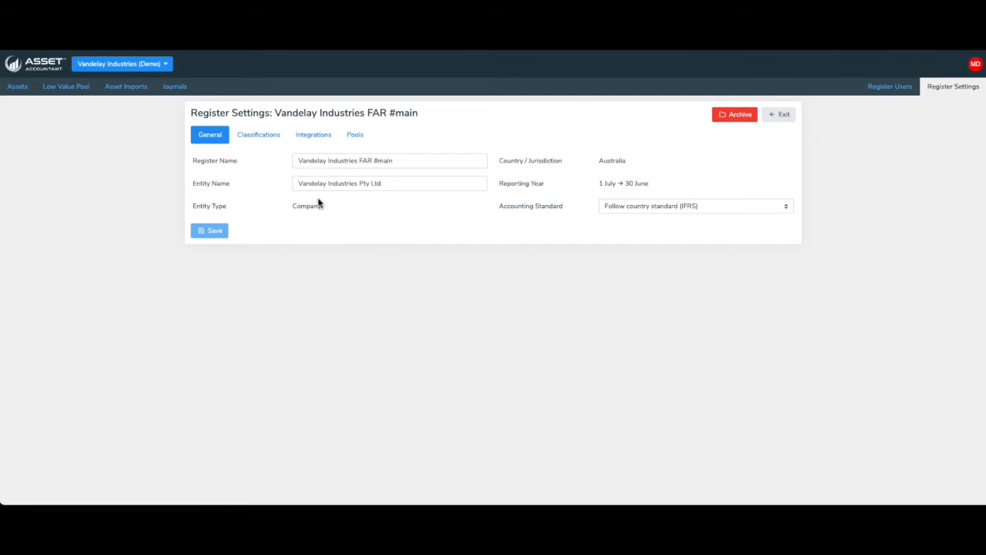
pyautogui.click(256, 138)
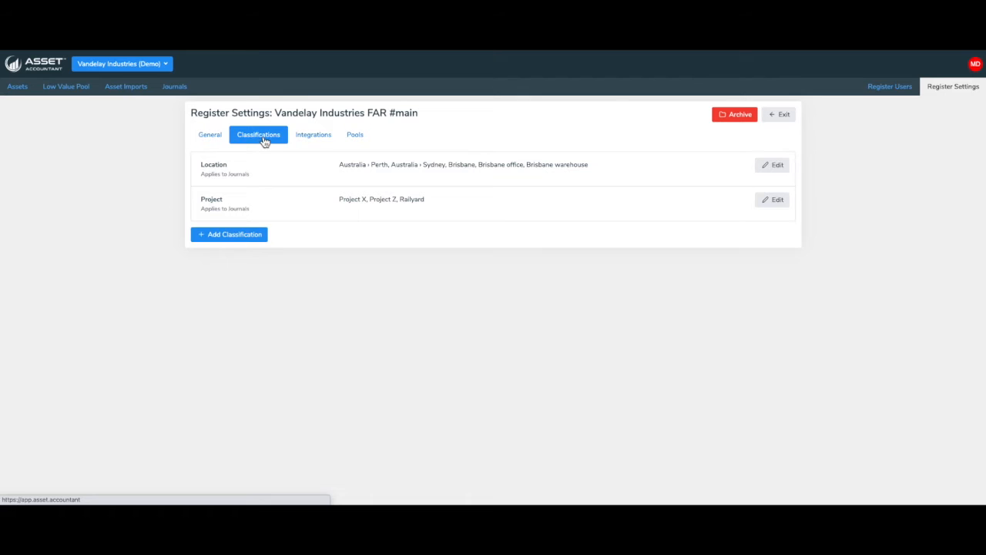
pyautogui.click(357, 138)
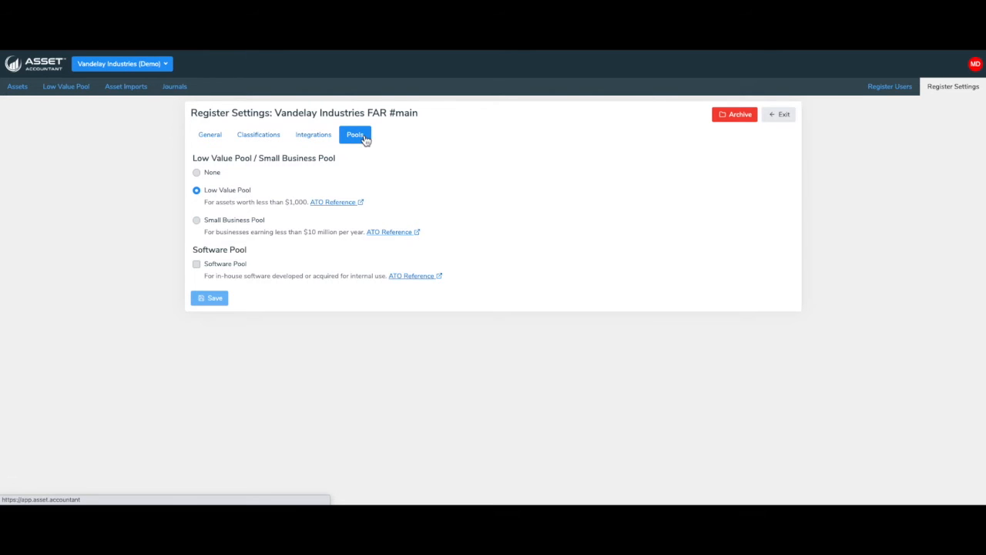
pyautogui.click(323, 140)
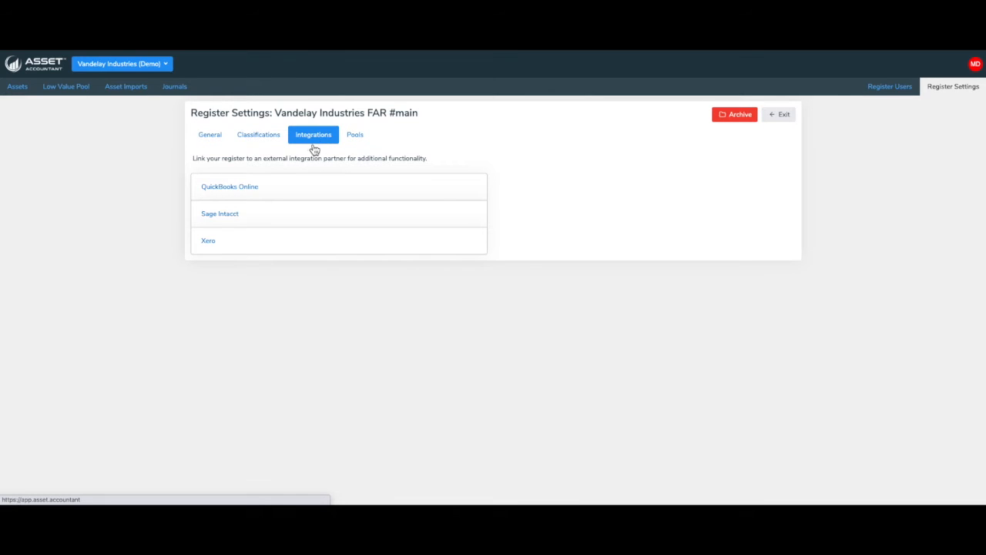
# Connect the register to Sage Intacct, entering the company ID, company name Demo, user ID and account password
pyautogui.click(228, 215)
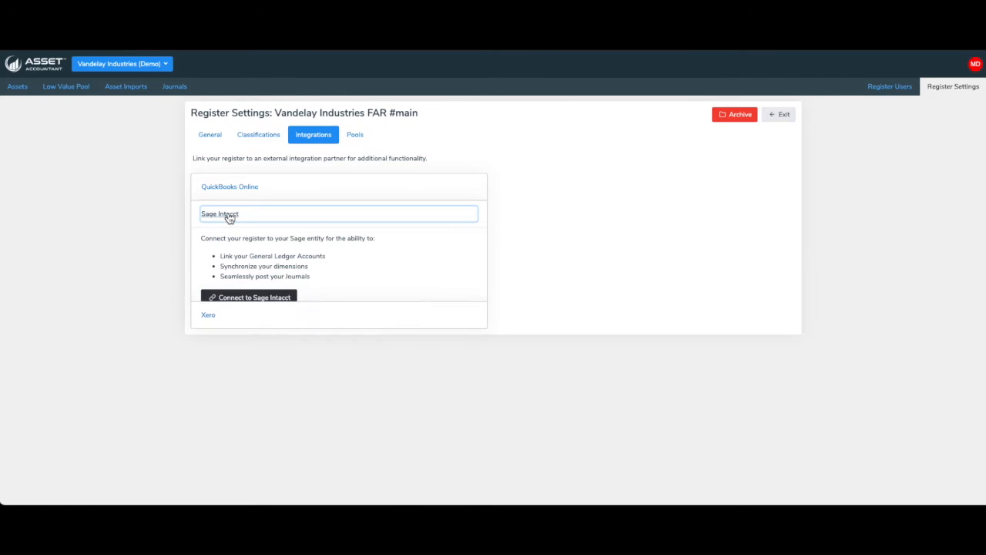
pyautogui.click(252, 296)
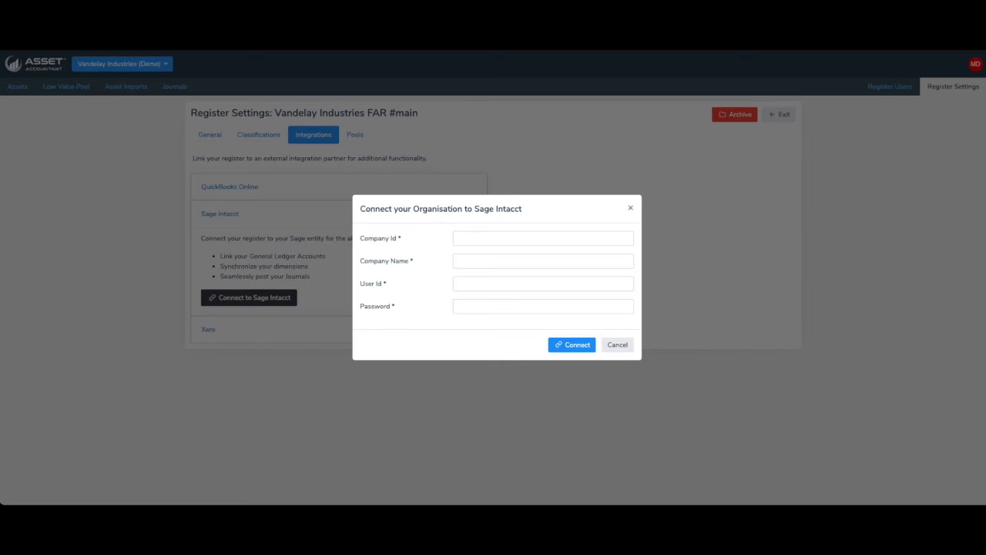
pyautogui.click(480, 240)
pyautogui.write('AssetAcctMPP-DEV-AUS')
pyautogui.click(471, 262)
pyautogui.write('Demo')
pyautogui.click(466, 282)
pyautogui.write('AssetAccountant')
pyautogui.click(466, 306)
pyautogui.write('•••••••••••')
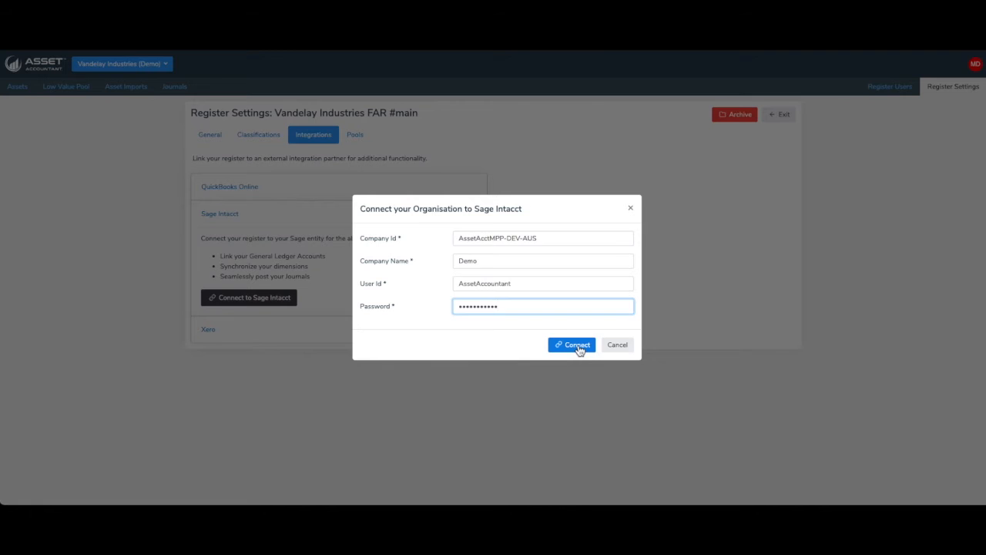
pyautogui.click(579, 347)
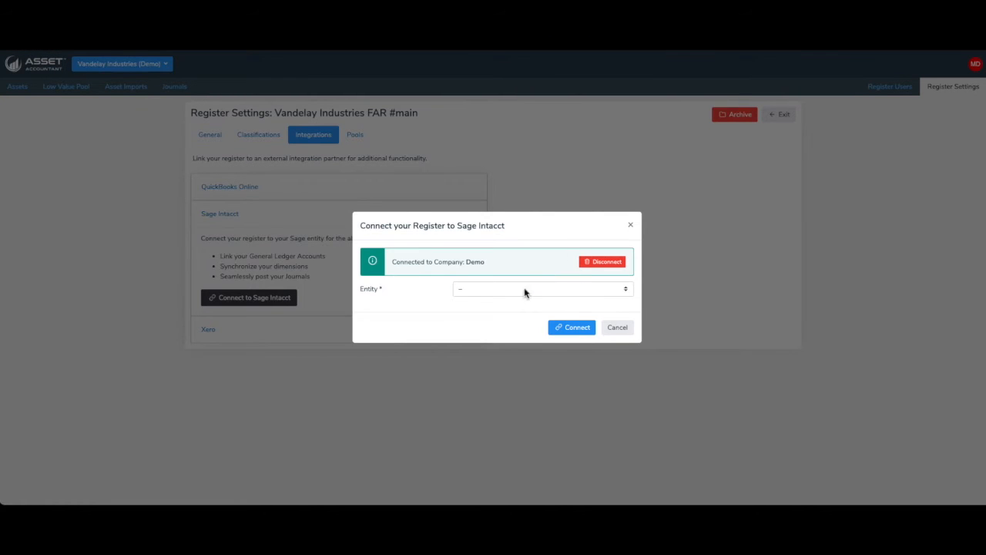
# Choose Australia as the Sage Intacct entity and complete the connection
pyautogui.click(521, 289)
pyautogui.click(508, 355)
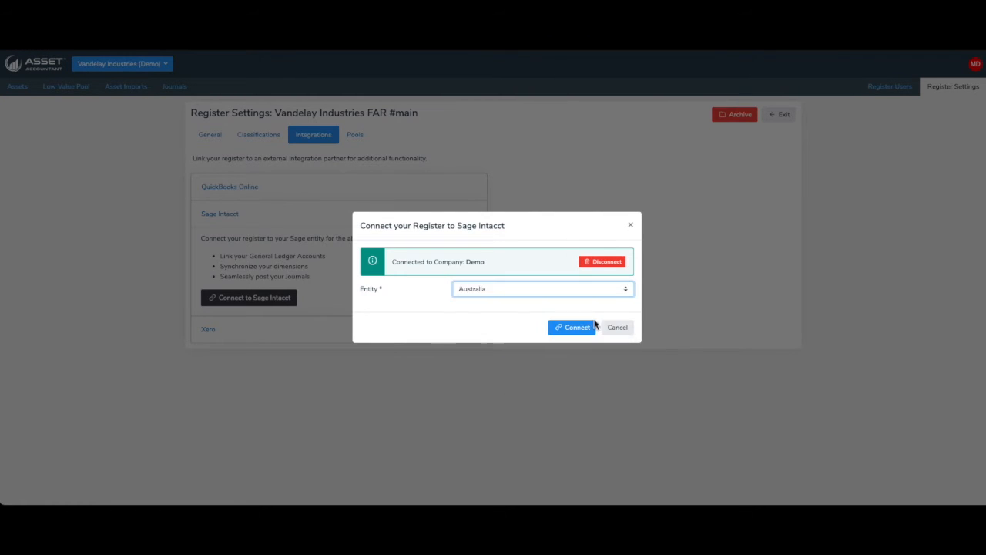
pyautogui.click(576, 333)
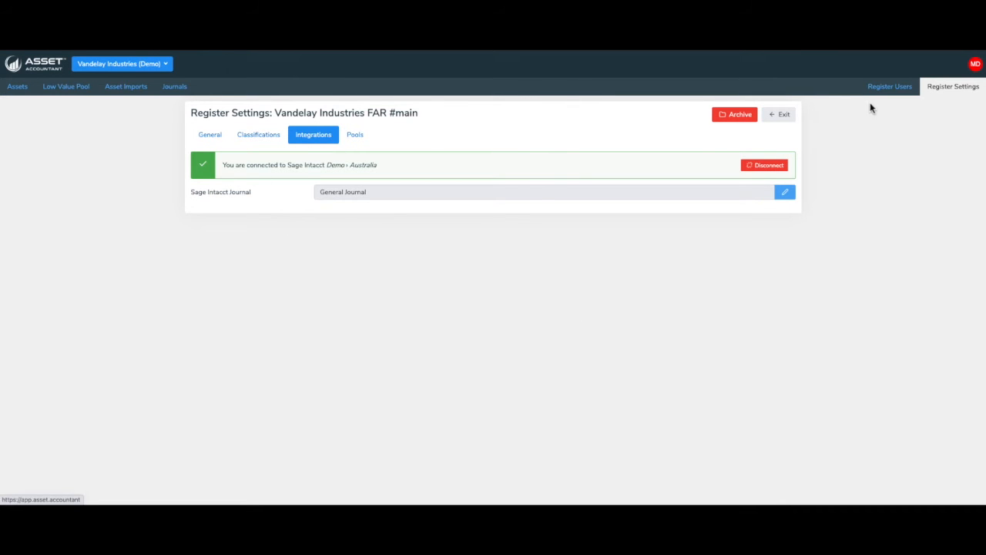
# Return to the assets list and review the report type and regime options for generating a report, without generating one
pyautogui.click(21, 93)
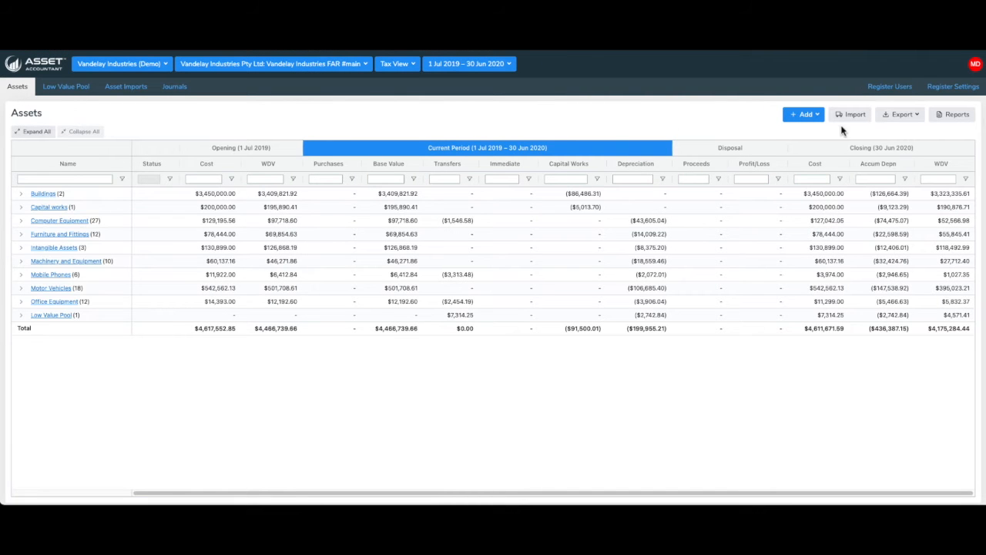
pyautogui.click(956, 119)
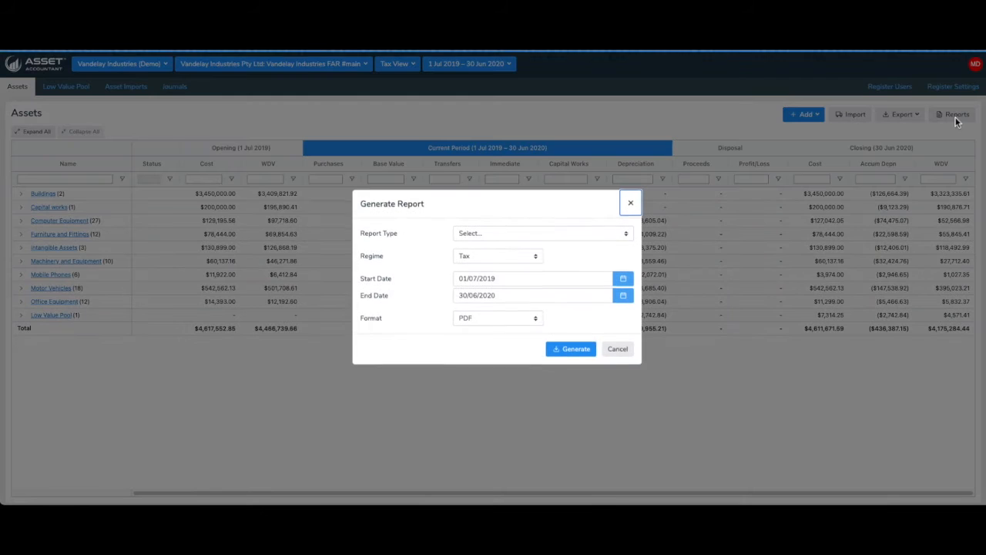
pyautogui.click(502, 233)
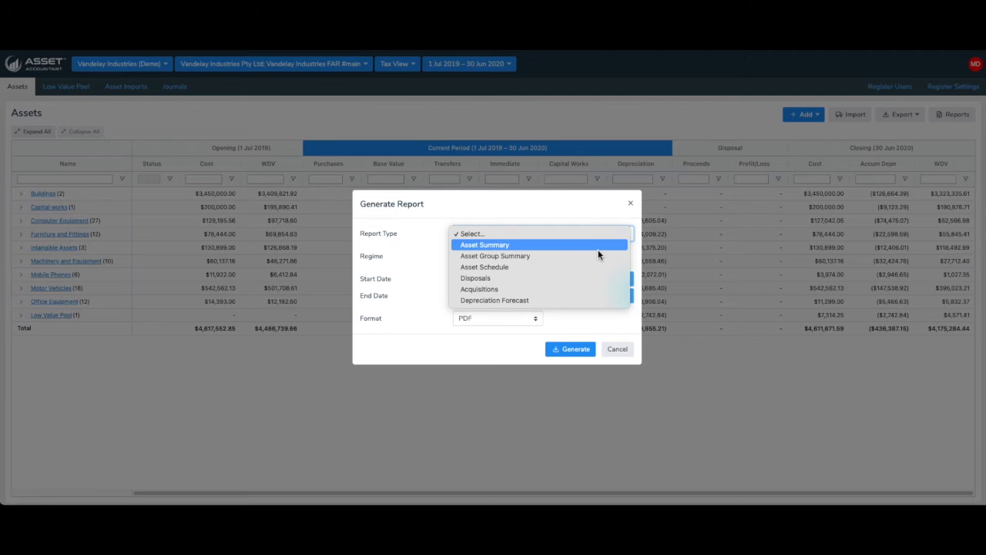
pyautogui.click(595, 336)
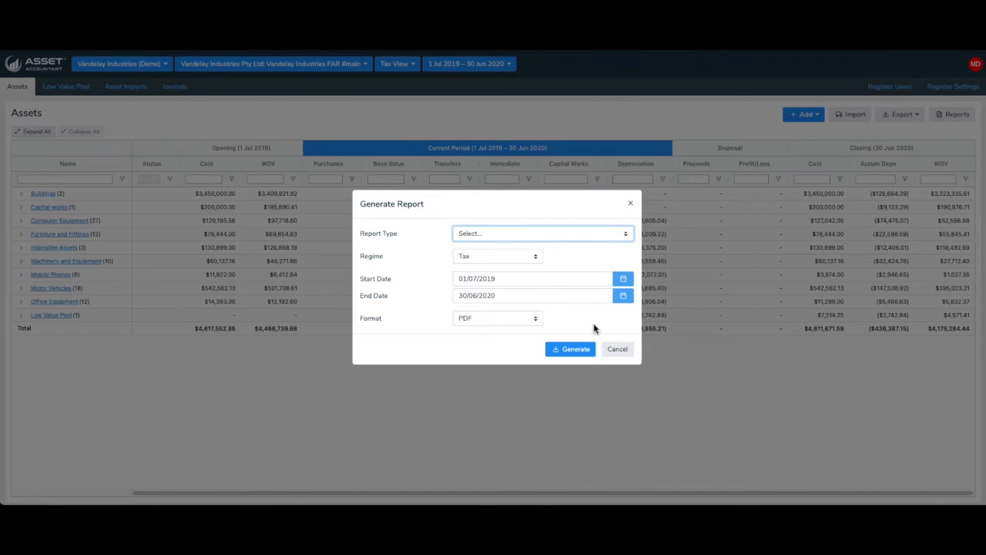
pyautogui.click(509, 259)
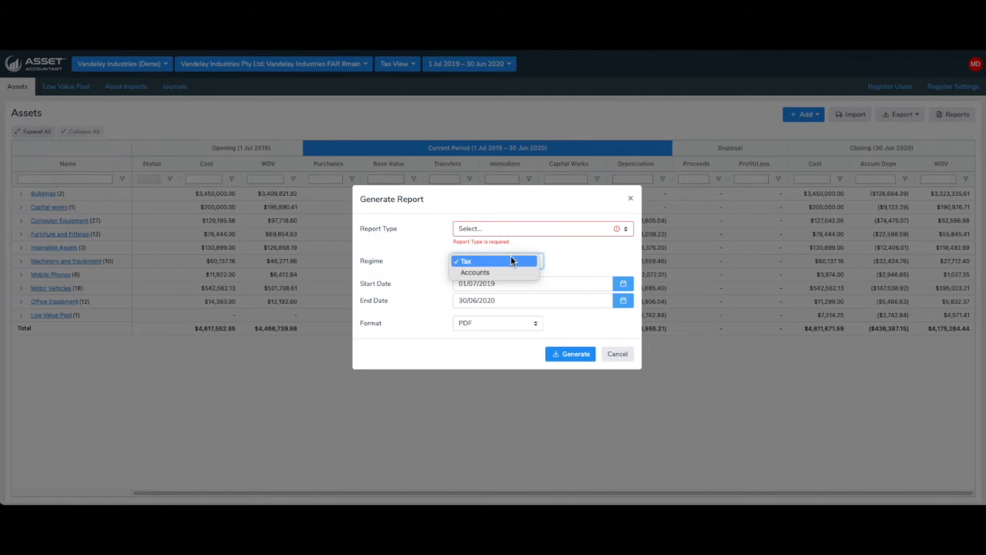
pyautogui.click(616, 359)
pyautogui.click(617, 354)
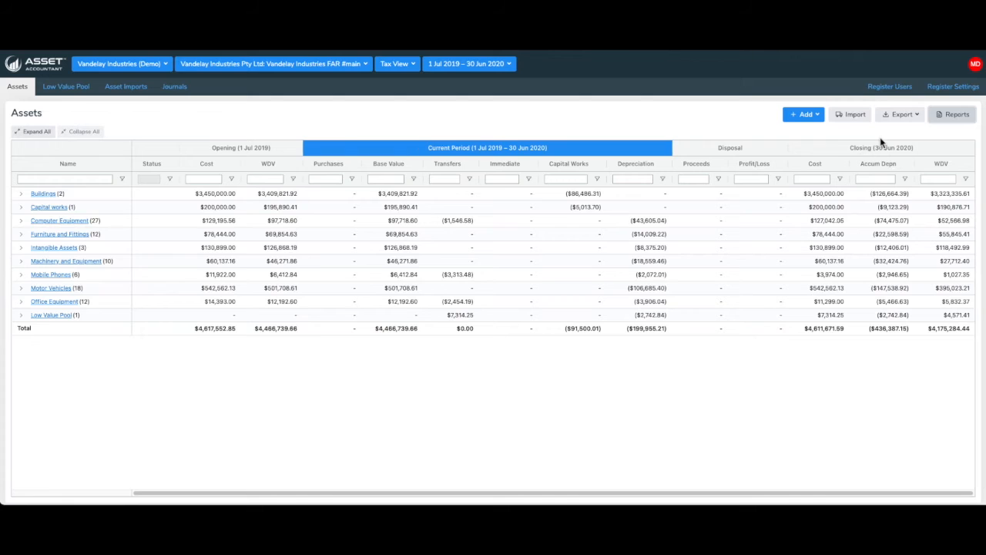
pyautogui.click(916, 121)
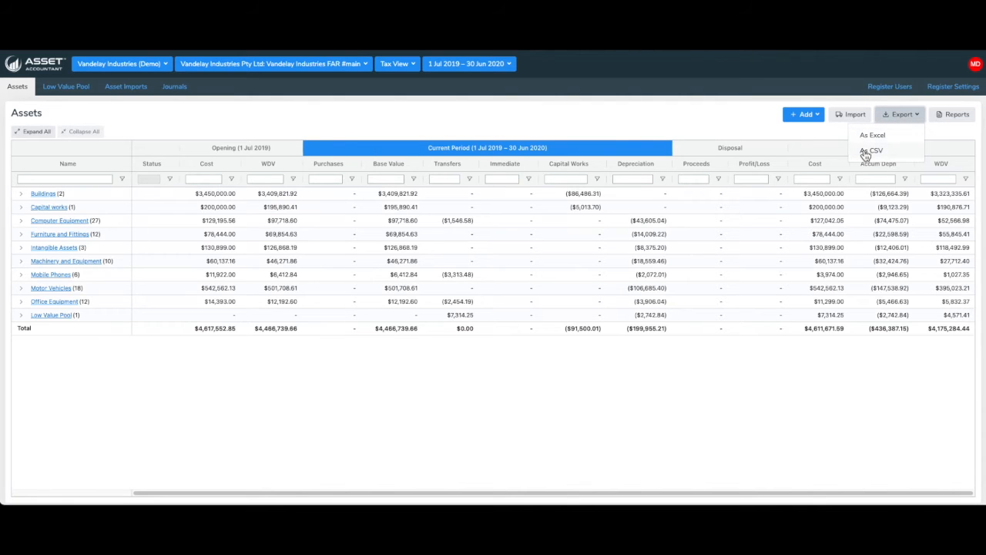
pyautogui.click(797, 142)
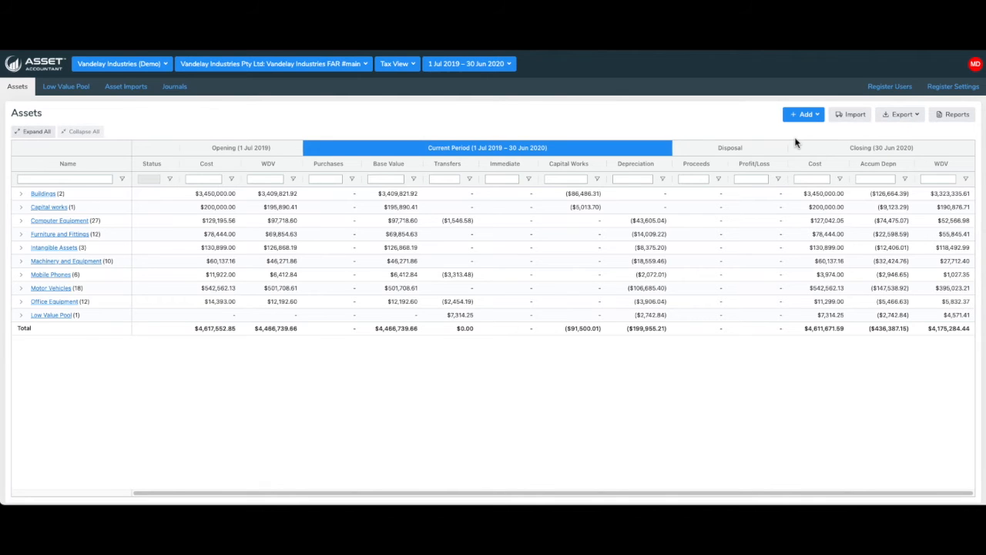
pyautogui.click(855, 115)
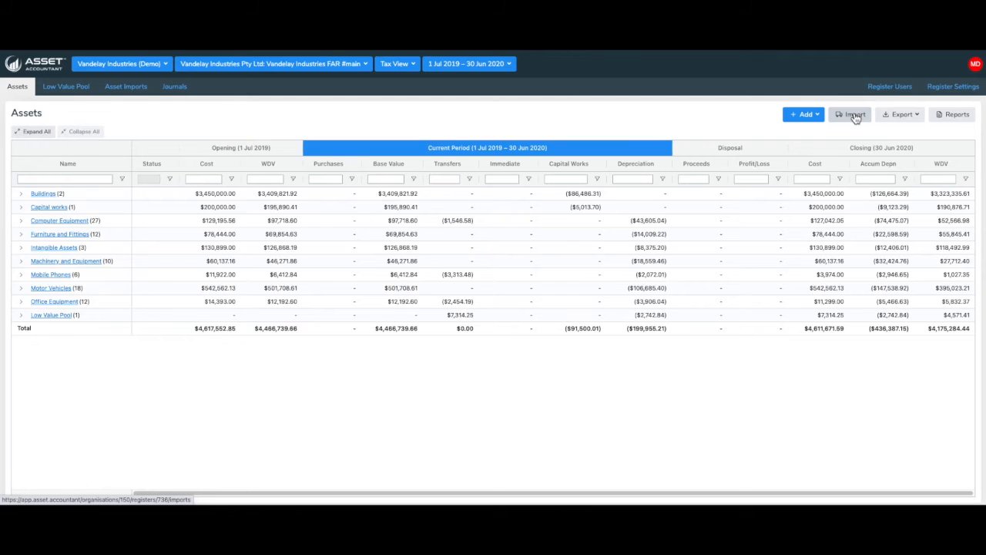
# Start a new asset named Nice New Car with code FA-234324 and description Any description
pyautogui.click(819, 119)
pyautogui.click(803, 135)
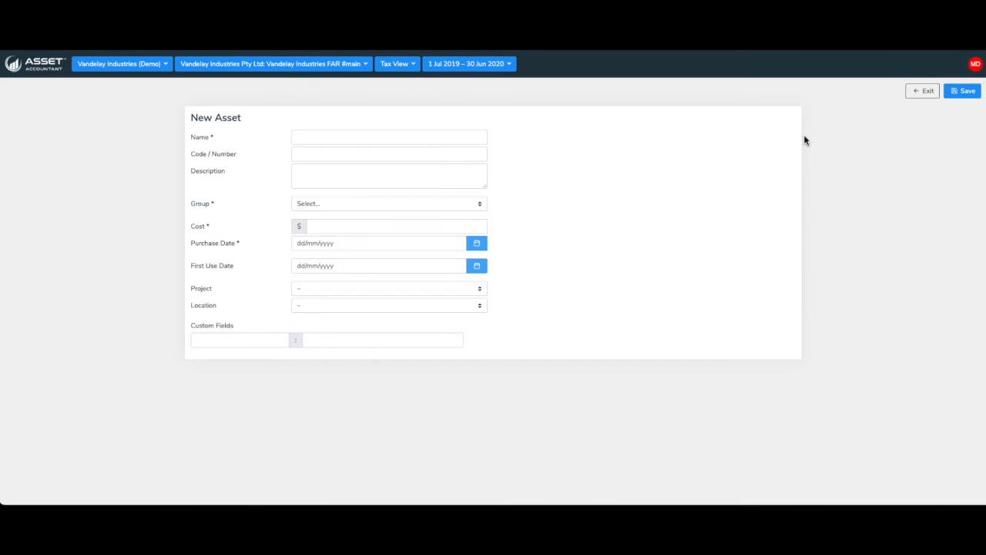
pyautogui.click(337, 136)
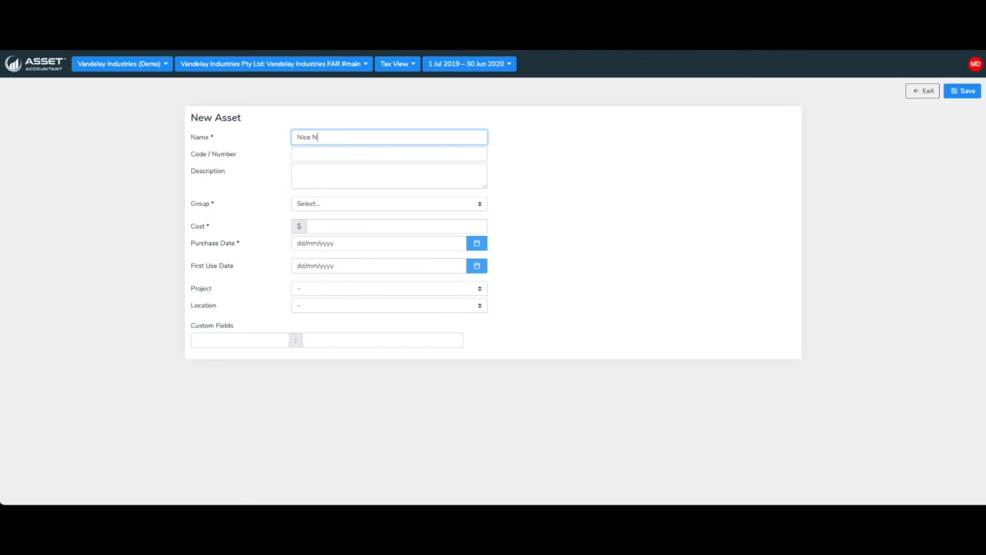
pyautogui.click(321, 153)
pyautogui.write('FA-234324')
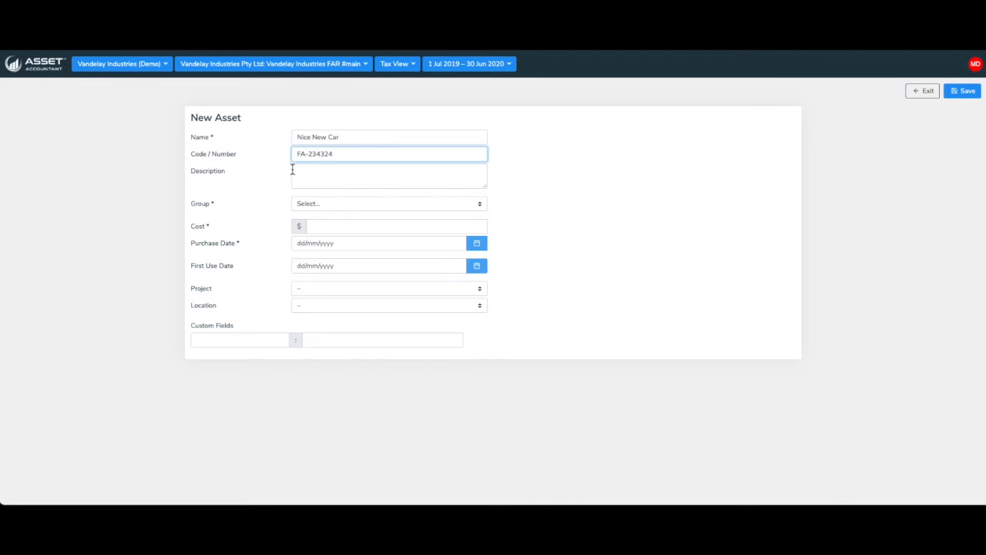
pyautogui.click(299, 173)
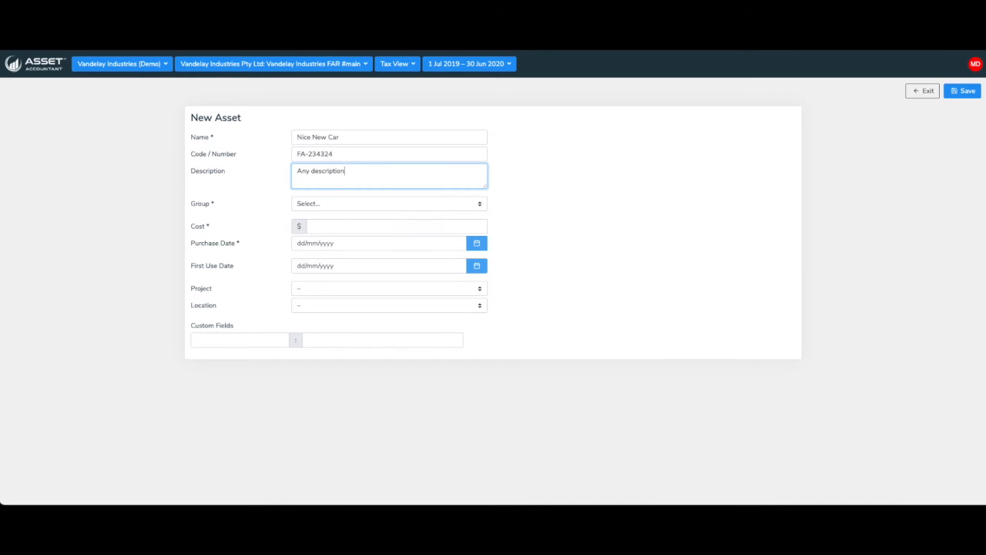
# Put the asset in the Motor Vehicles group with a cost of 100000
pyautogui.click(324, 206)
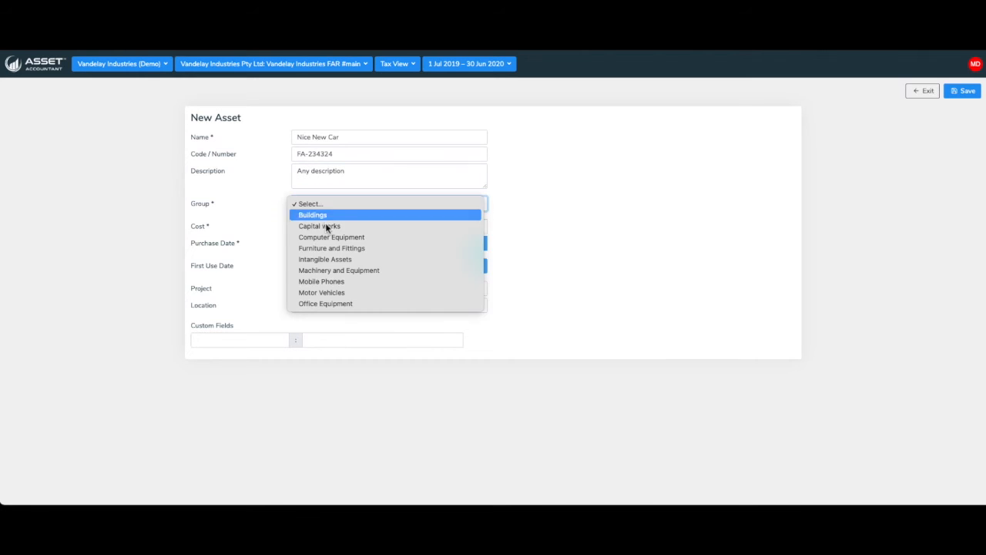
pyautogui.click(342, 291)
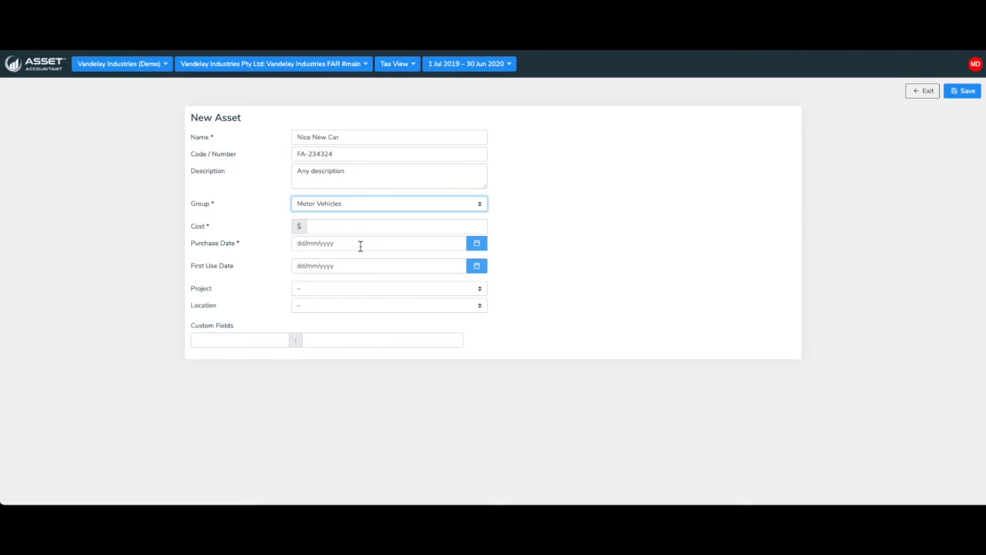
pyautogui.click(421, 228)
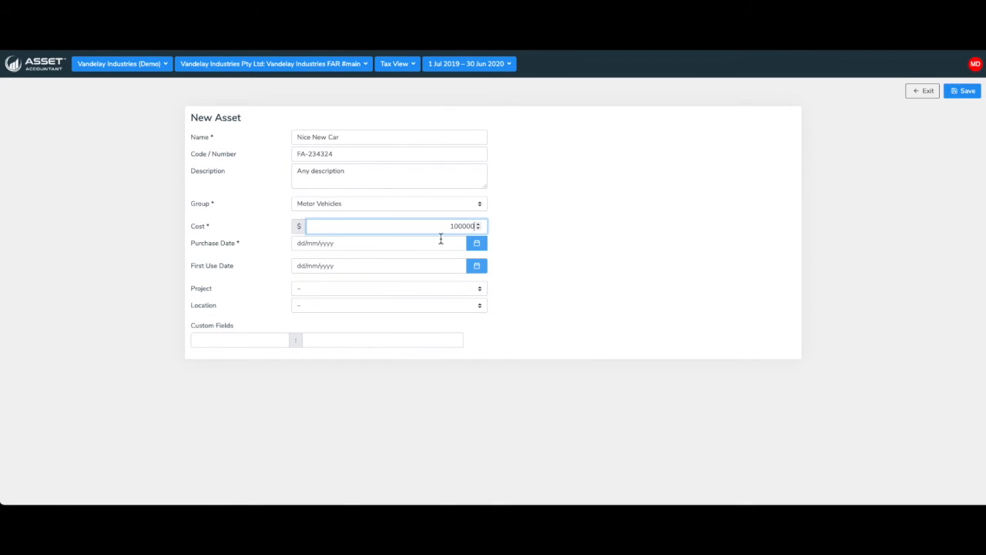
# Set the asset's purchase date to 8 April 2020
pyautogui.click(476, 243)
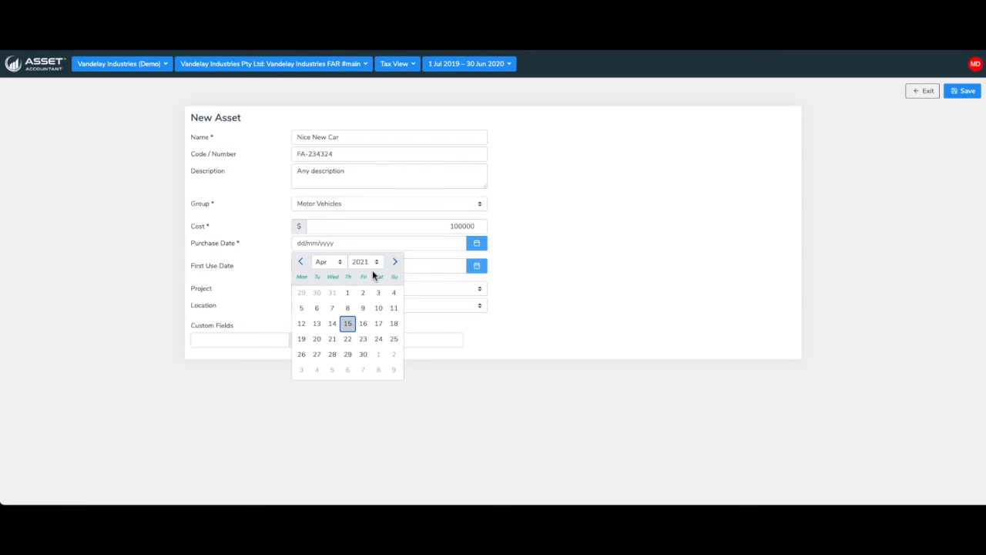
pyautogui.click(331, 261)
pyautogui.click(331, 261)
pyautogui.click(363, 262)
pyautogui.press('Up')
pyautogui.press('Return')
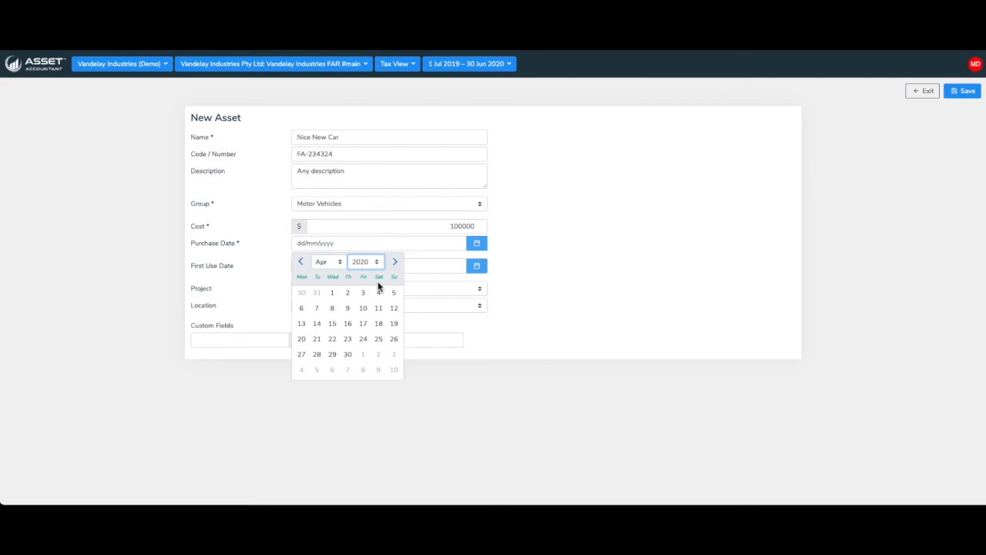
pyautogui.click(332, 308)
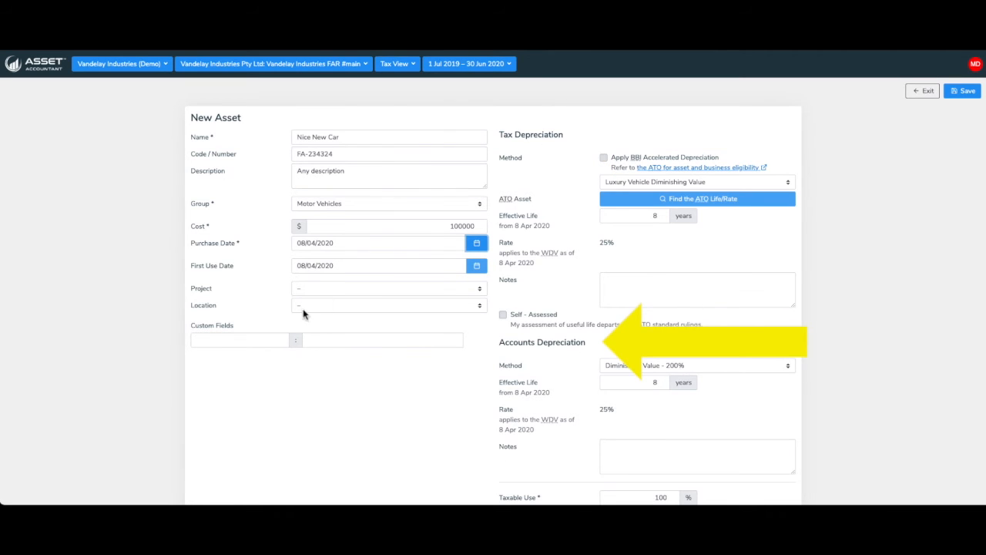
# Assign the asset to the Railyard project and the Australia › Sydney location
pyautogui.click(312, 288)
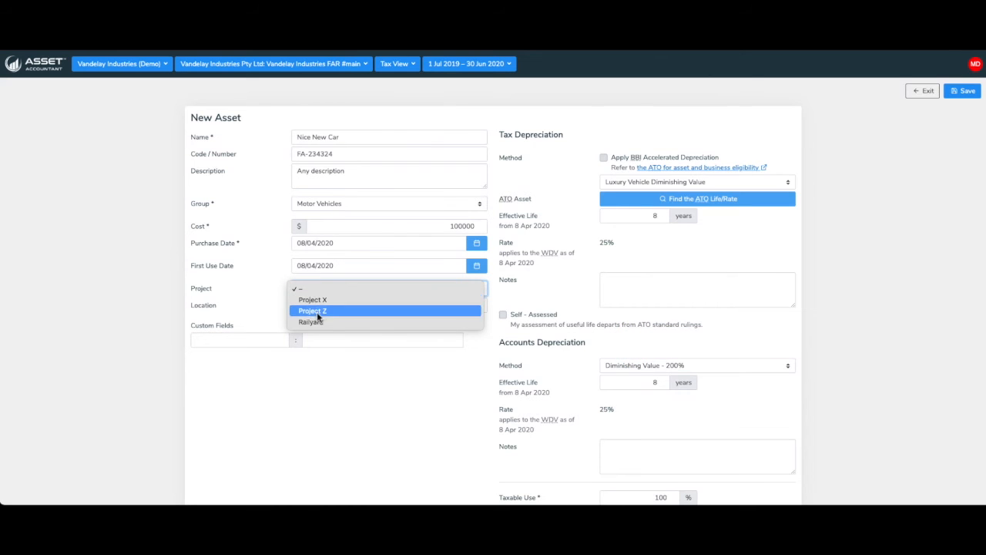
pyautogui.click(317, 320)
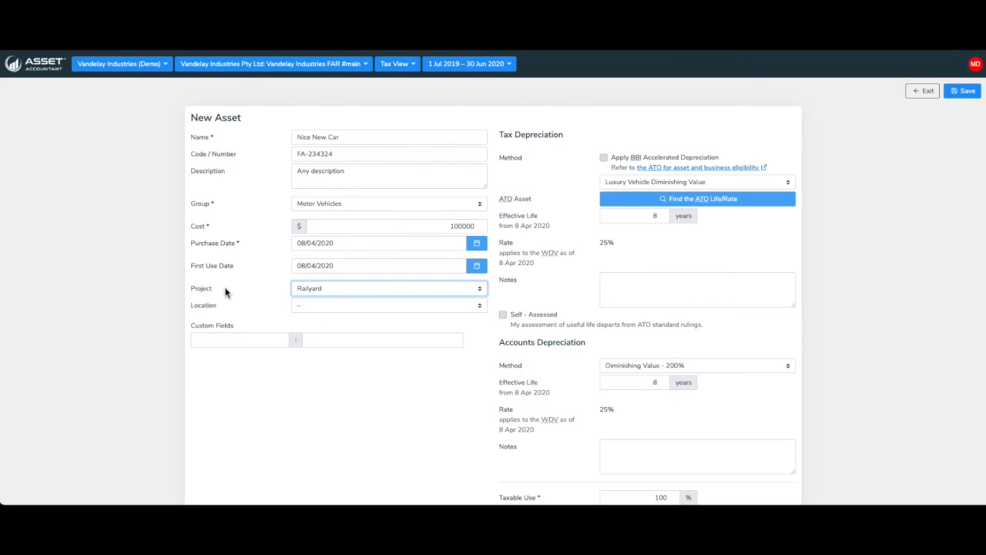
pyautogui.click(316, 306)
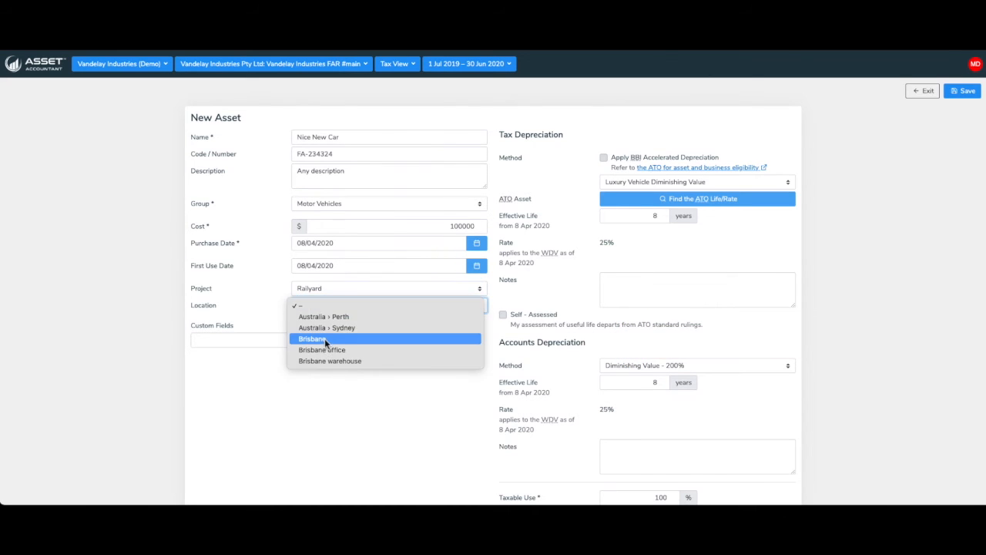
pyautogui.click(327, 329)
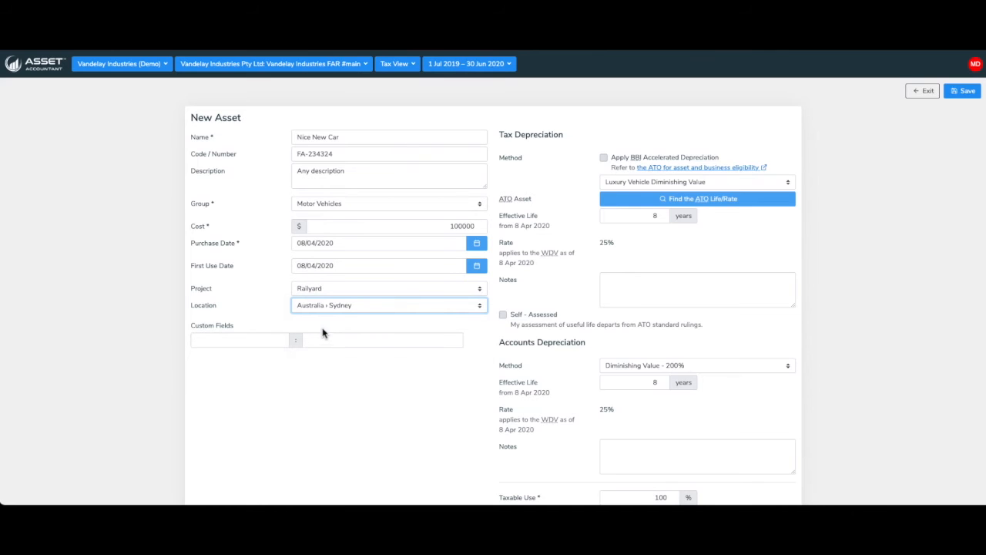
# Add a custom field named VIN holding the vehicle's identification number
pyautogui.click(249, 338)
pyautogui.press('Tab')
pyautogui.write('GHH345345')
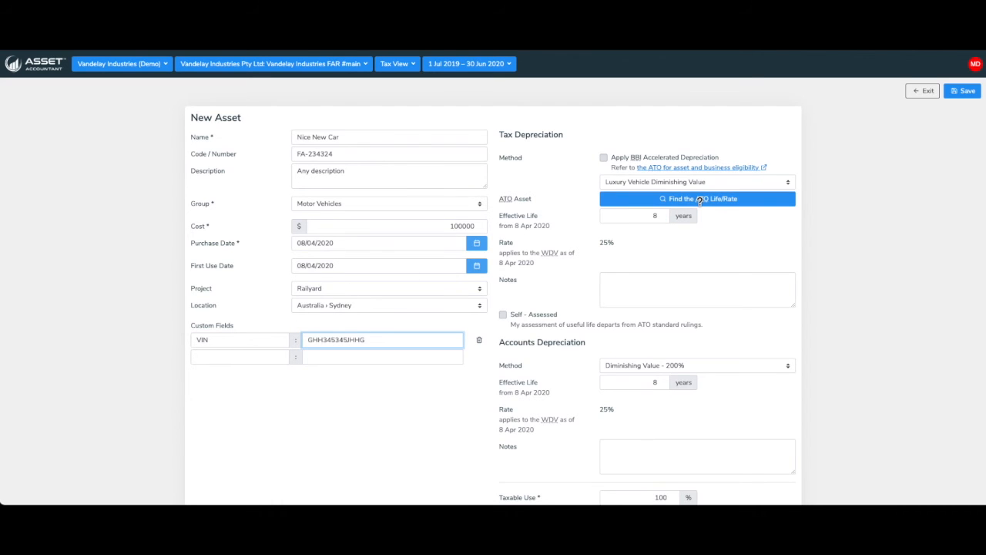
# Find the ATO life/rate by searching car with no industry, and select Motor vehicles and trailers › Cars › Generally
pyautogui.moveTo(699, 200)
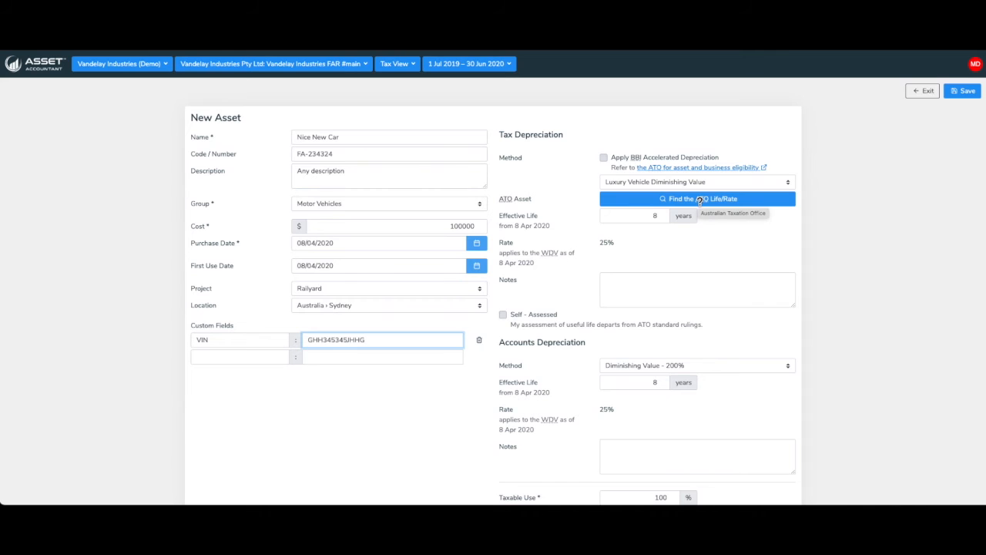
pyautogui.click(698, 199)
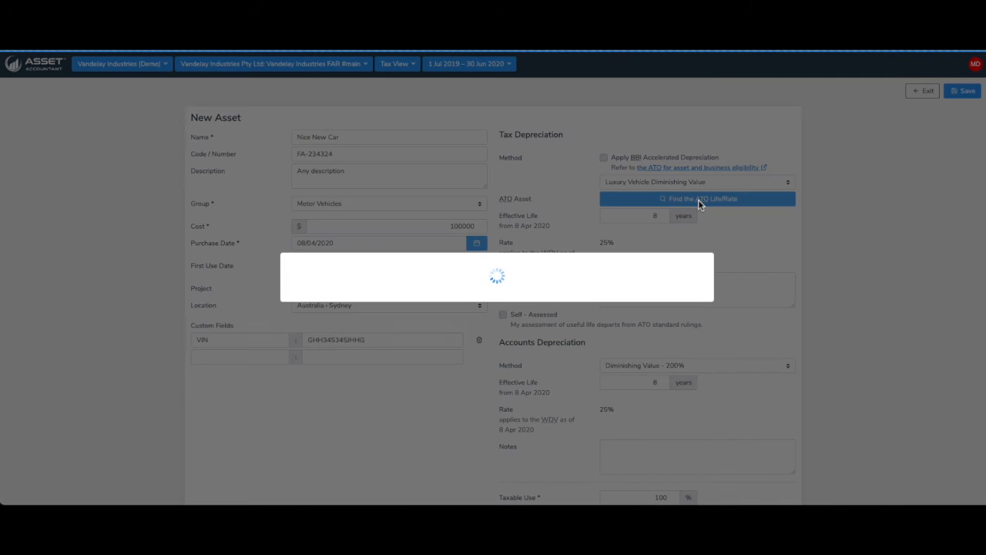
pyautogui.click(374, 95)
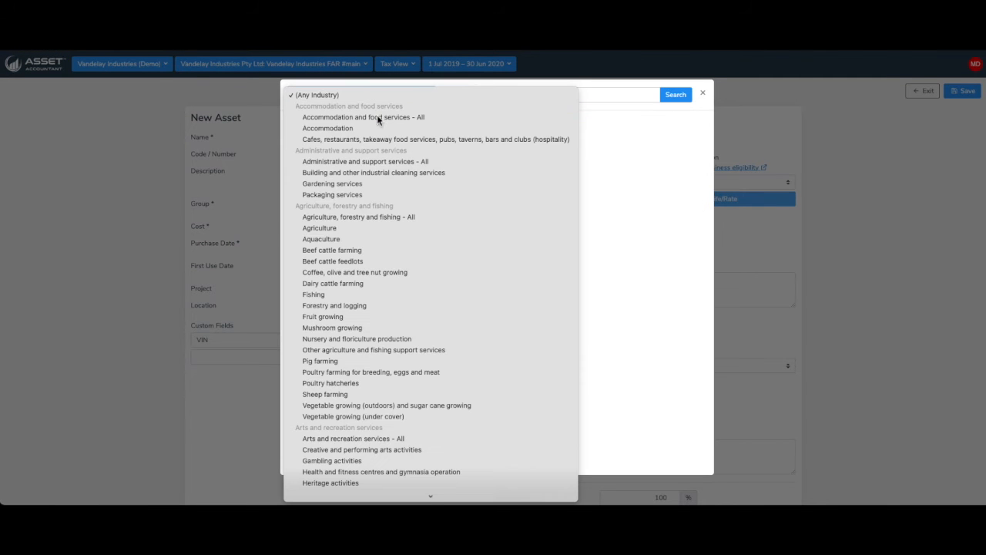
pyautogui.scroll(-3, 382, 237)
pyautogui.scroll(-15, 382, 239)
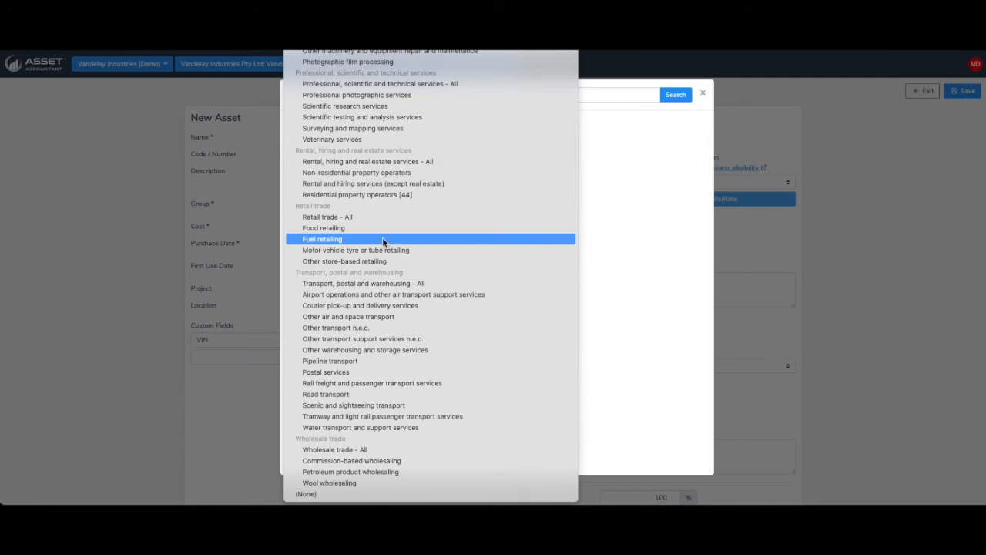
pyautogui.click(312, 493)
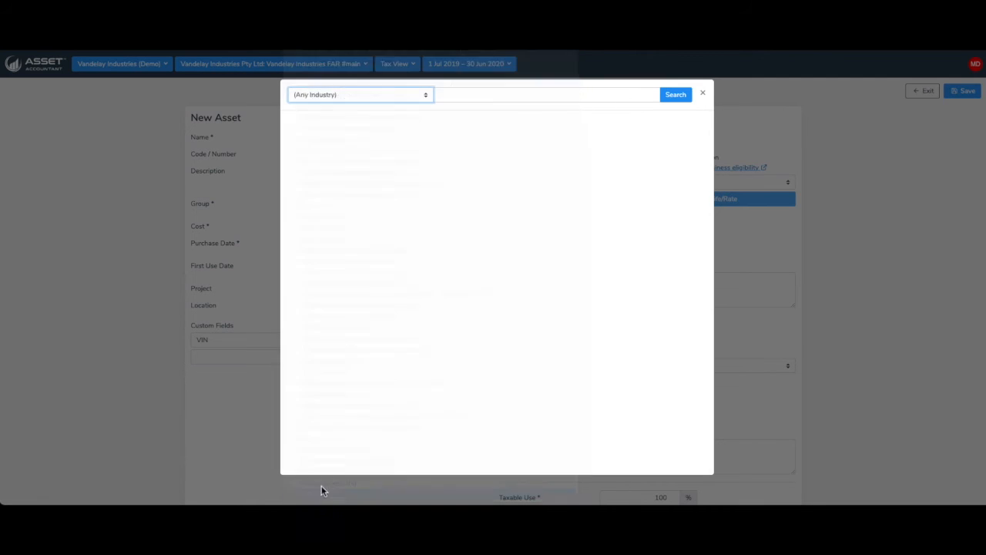
pyautogui.click(537, 92)
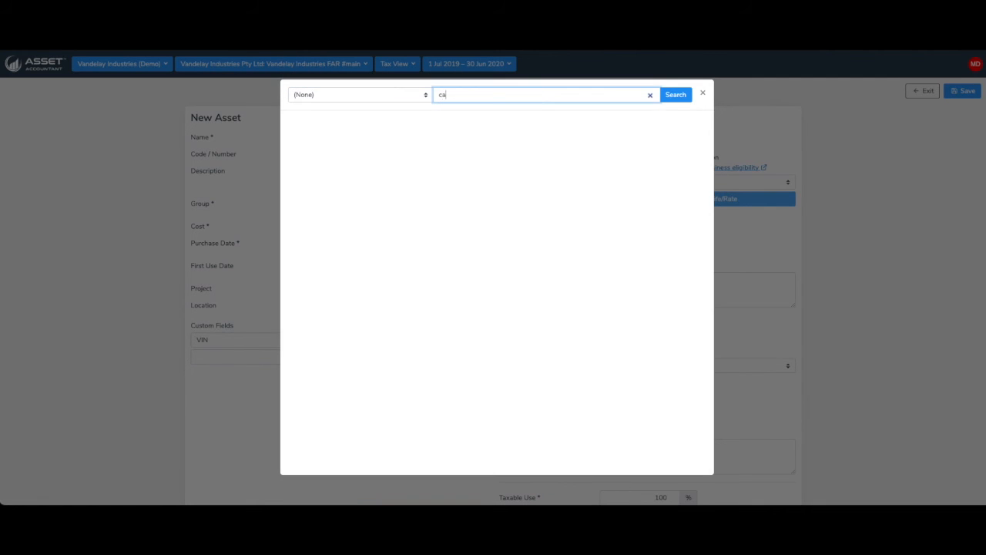
pyautogui.click(674, 95)
pyautogui.scroll(-3, 380, 265)
pyautogui.scroll(-10, 380, 268)
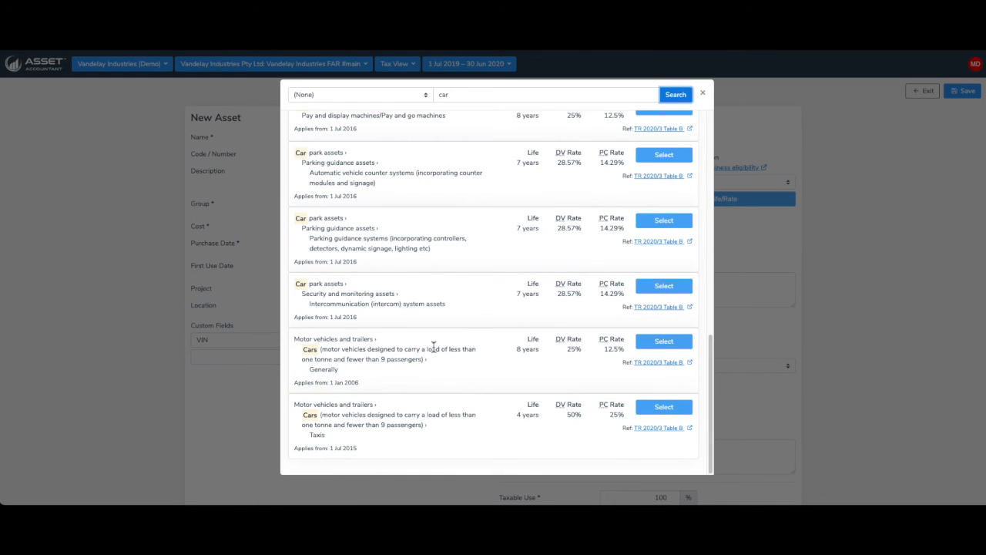
pyautogui.click(684, 344)
# Add a line AUDITORS NOTES to the tax depreciation notes and save the new asset
pyautogui.scroll(-2, 711, 326)
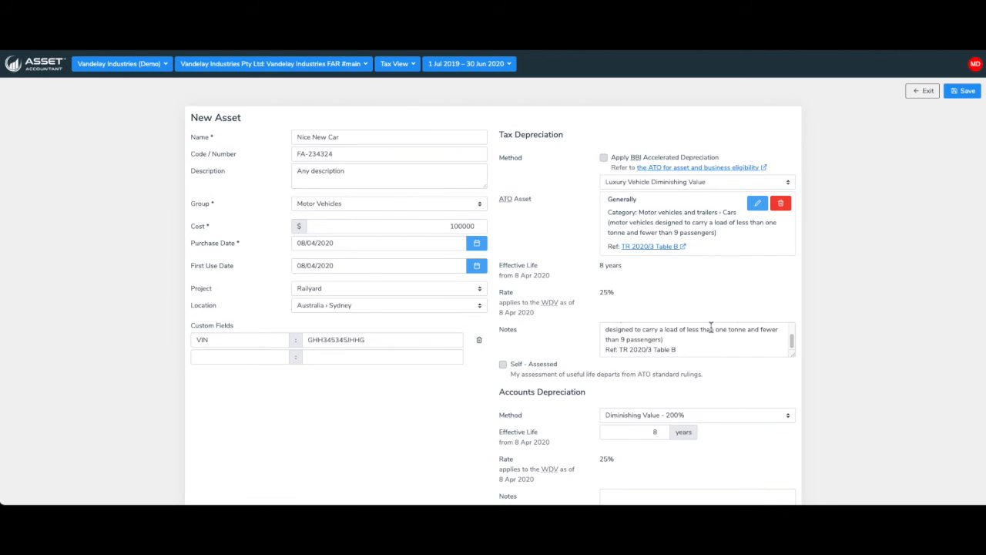
pyautogui.click(701, 349)
pyautogui.press('Return')
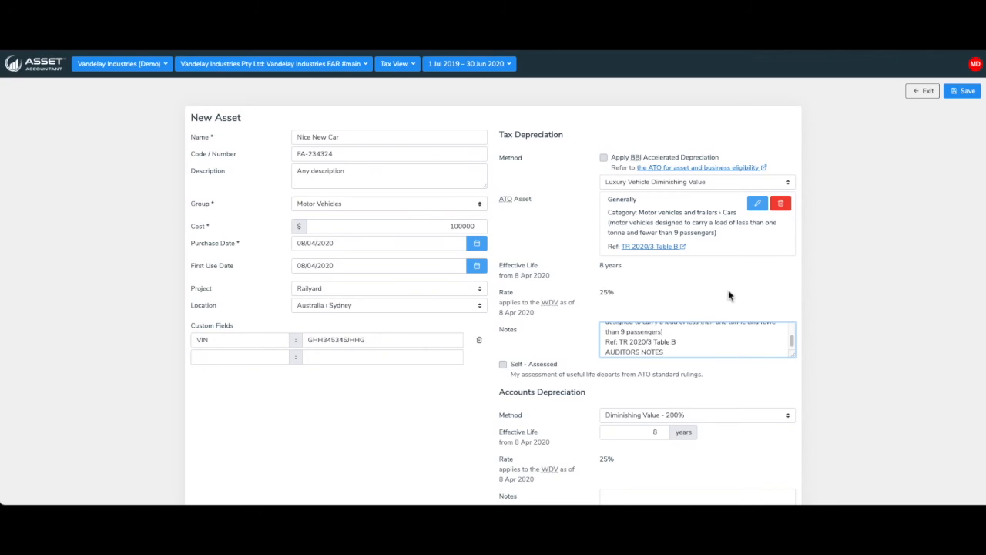
pyautogui.click(958, 94)
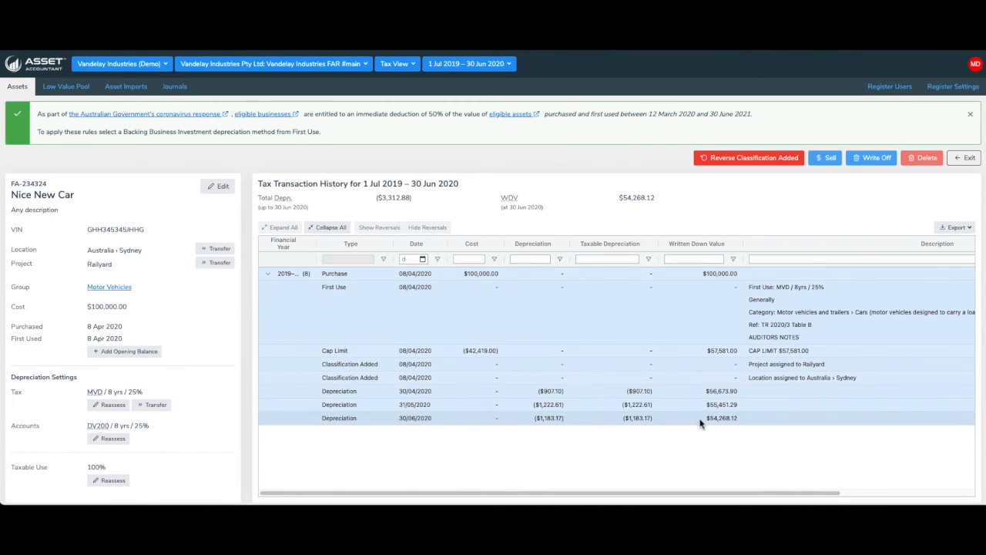
# Switch the asset's transaction history to Accounts View and exit to the assets list
pyautogui.click(405, 66)
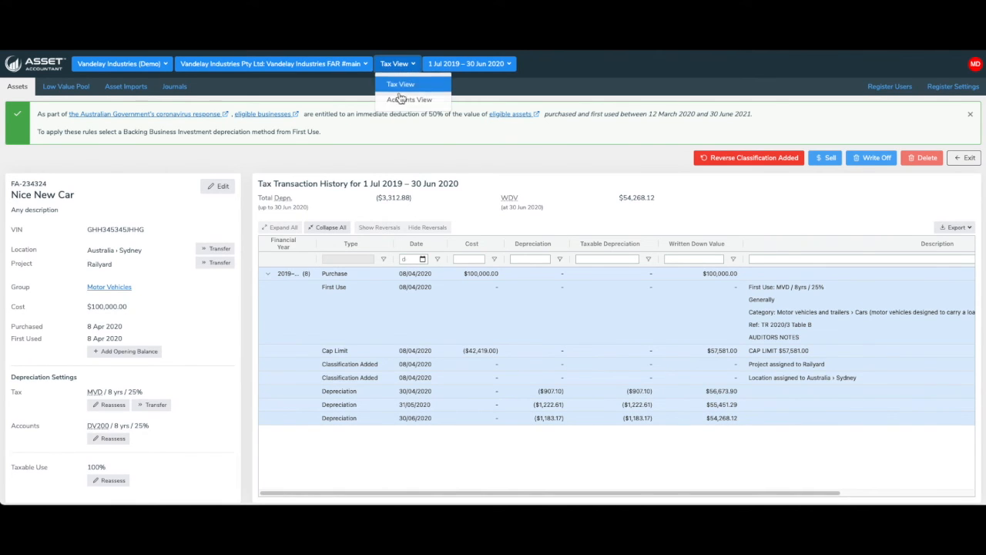
pyautogui.click(399, 103)
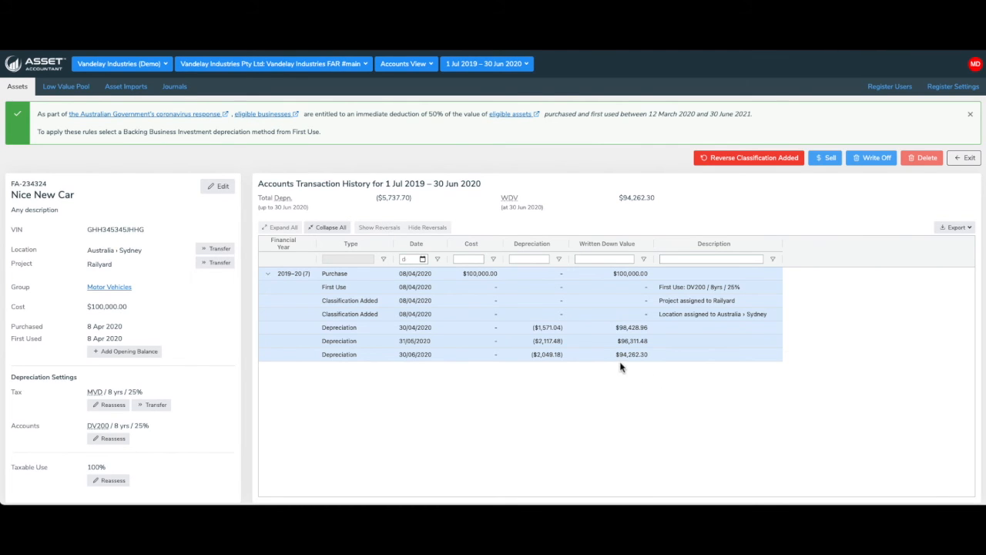
pyautogui.click(968, 159)
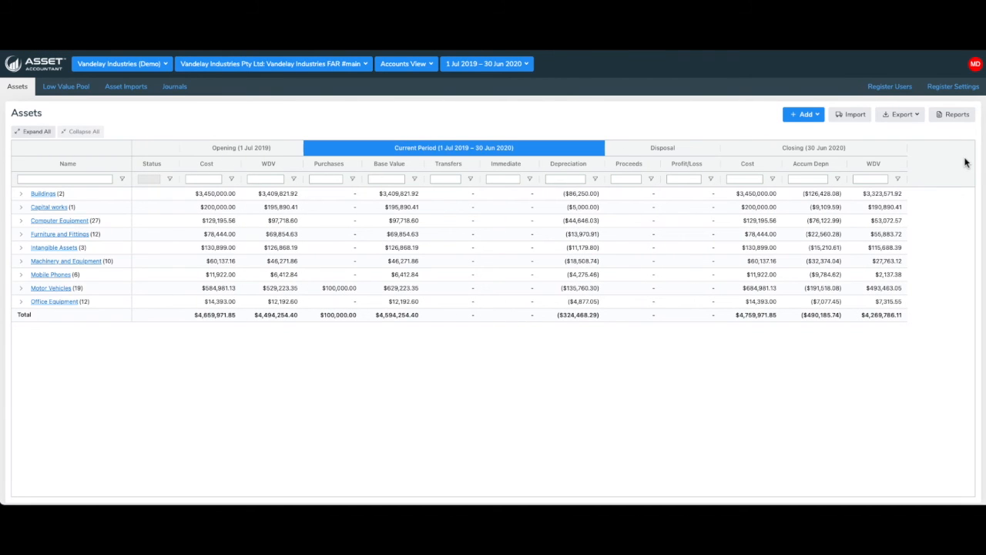
# Create a journal from 01/07/2020 to 30/04/2021 described AssetAccountant Movements for 30 Apr 2021
pyautogui.click(175, 87)
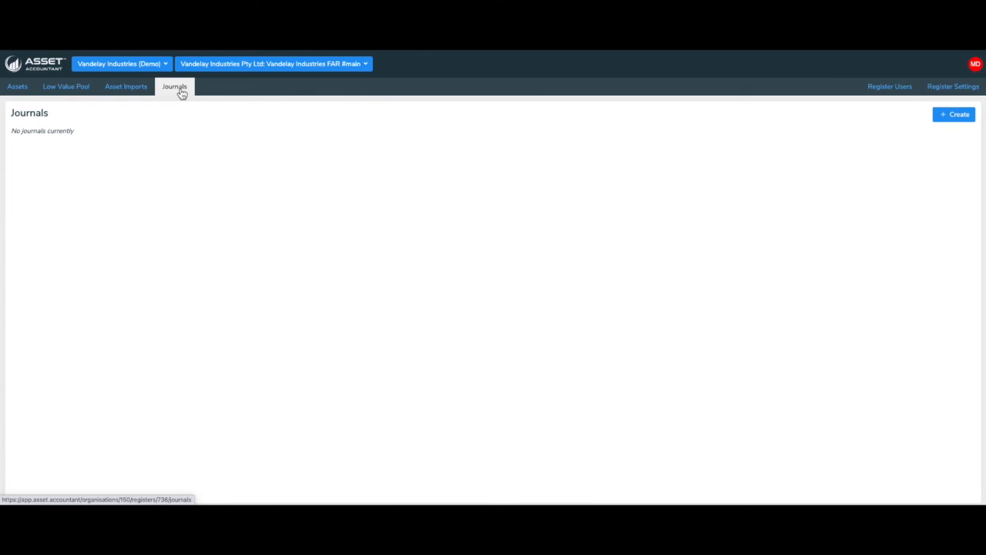
pyautogui.click(952, 116)
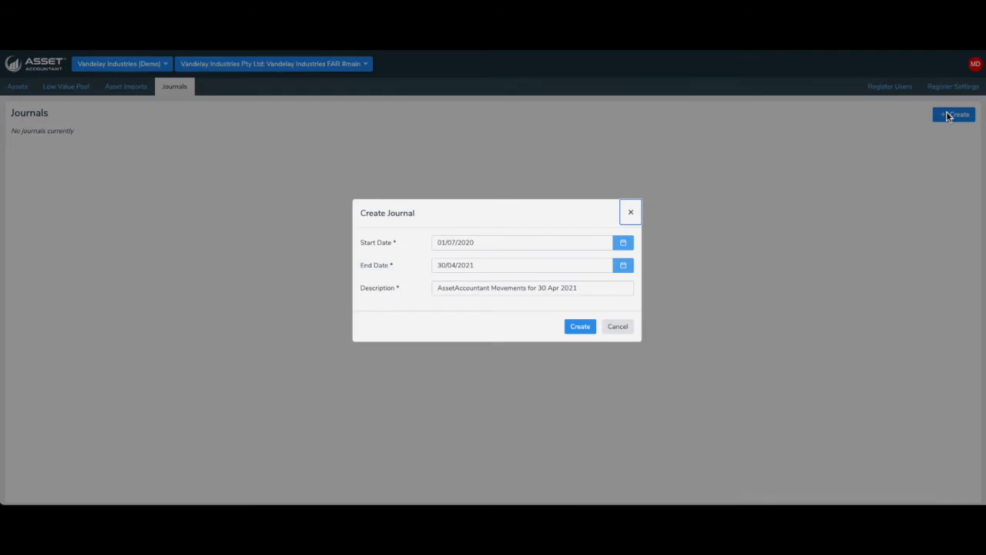
pyautogui.click(579, 333)
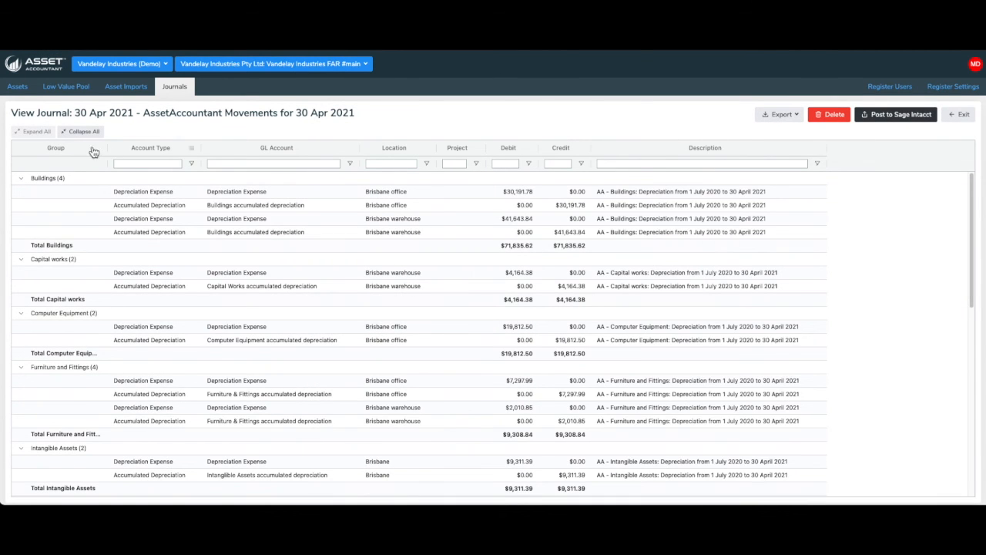
# Review the journal lines by collapsing and expanding the groups and scrolling through the entries
pyautogui.click(82, 131)
pyautogui.click(36, 132)
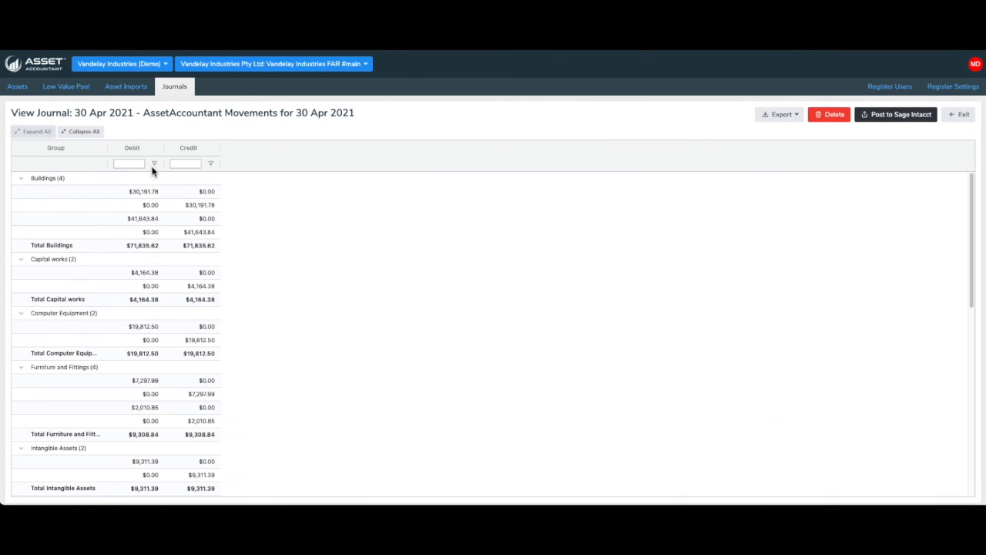
pyautogui.click(383, 164)
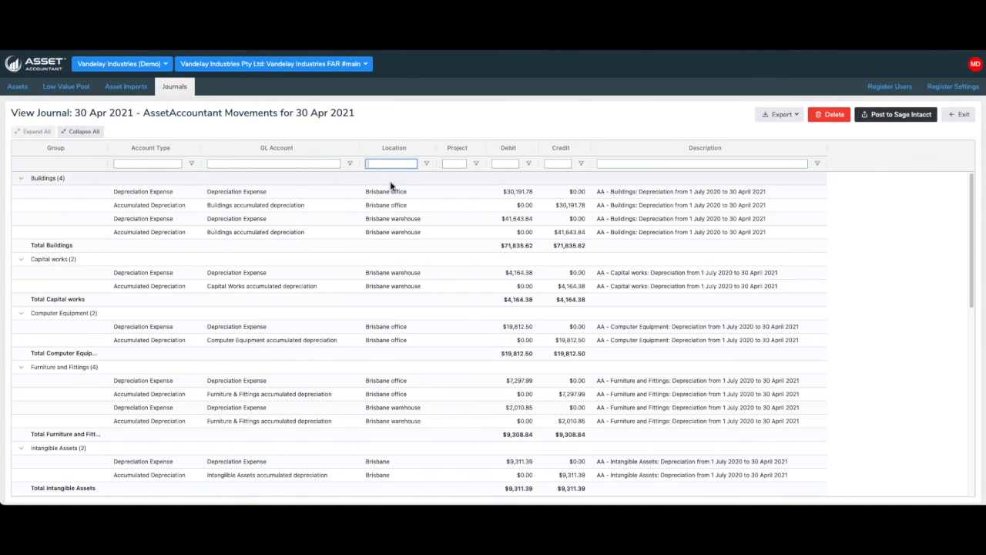
pyautogui.scroll(-15, 398, 218)
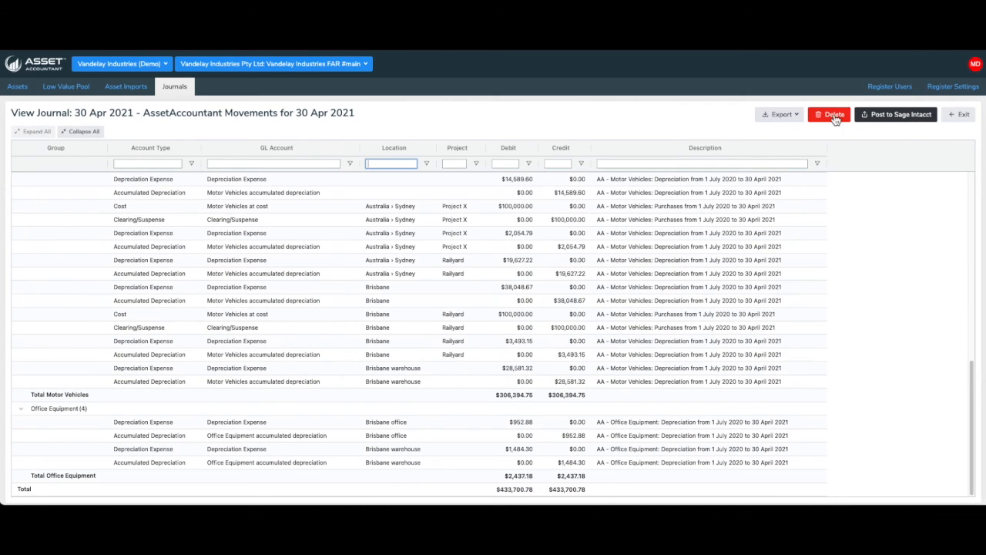
pyautogui.scroll(10, 544, 203)
# Post the journal to Sage Intacct with only Depreciation included
pyautogui.click(874, 116)
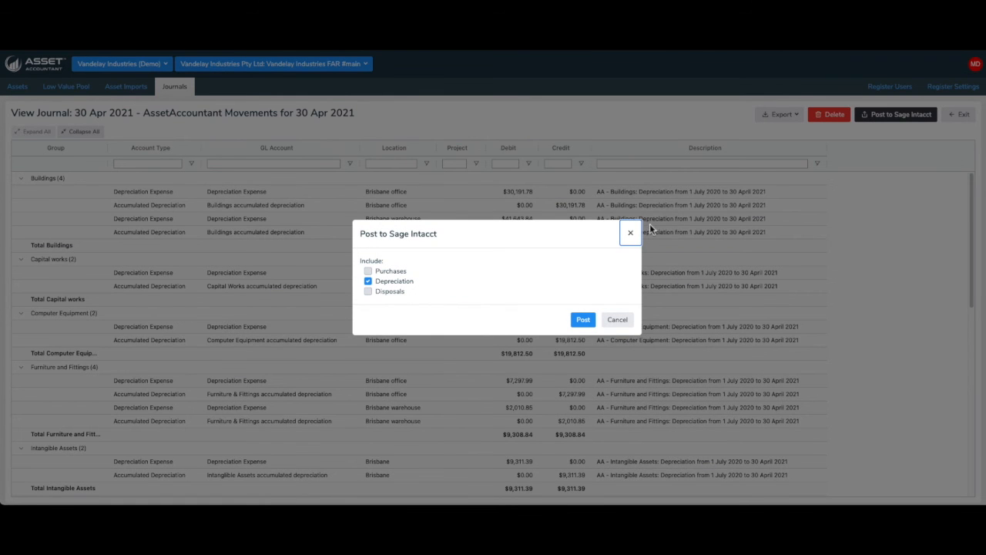
pyautogui.click(582, 320)
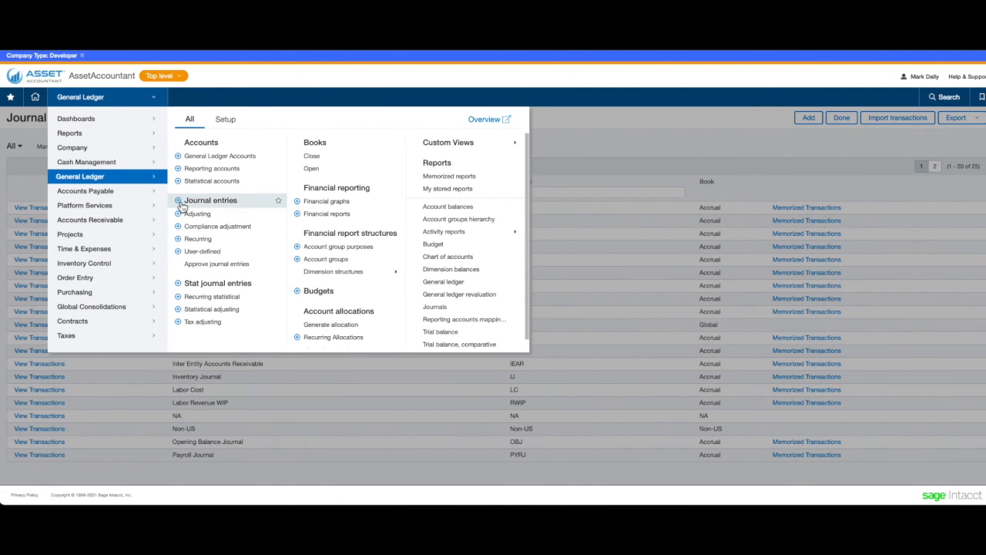
# Check the General Journal transactions in Sage Intacct and return to the asset register's home page
pyautogui.click(203, 204)
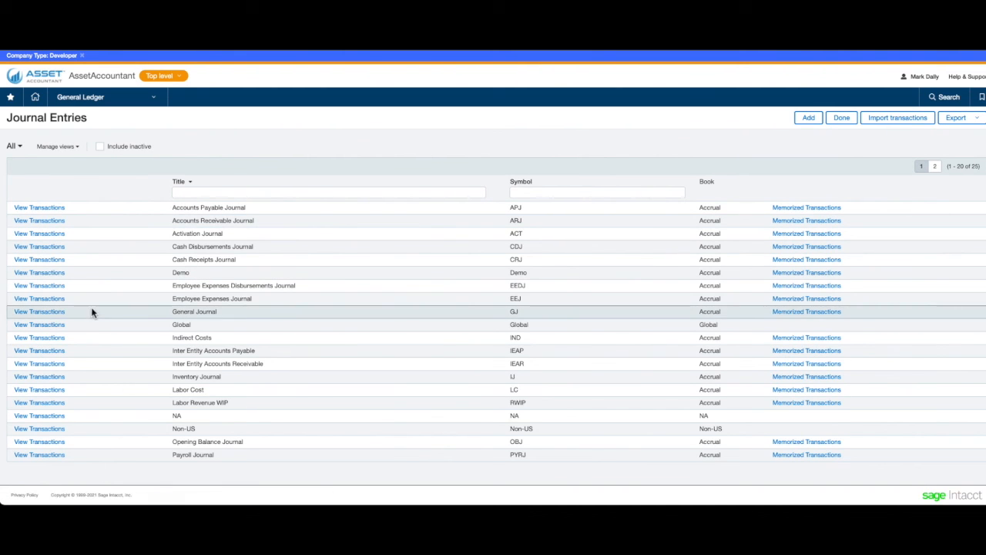
pyautogui.click(52, 316)
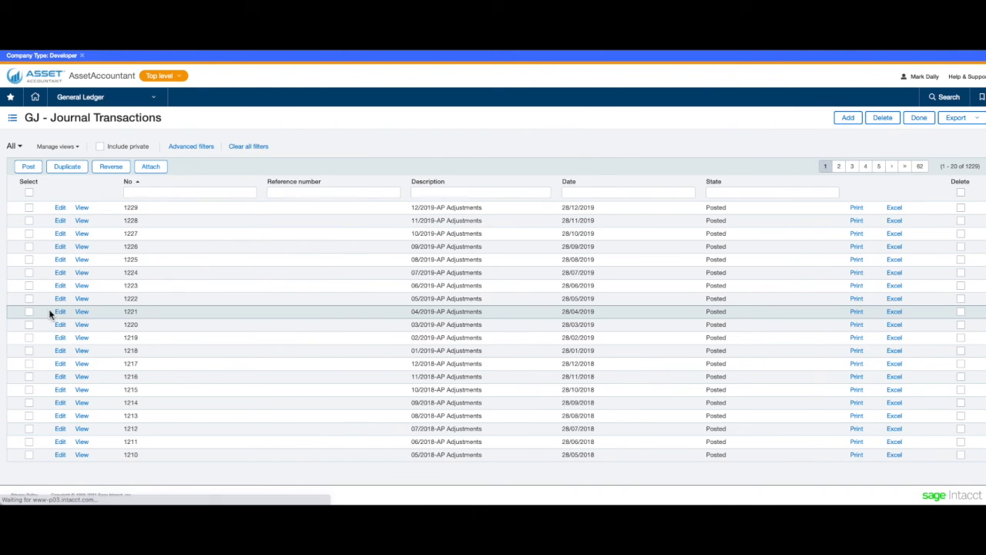
pyautogui.click(99, 146)
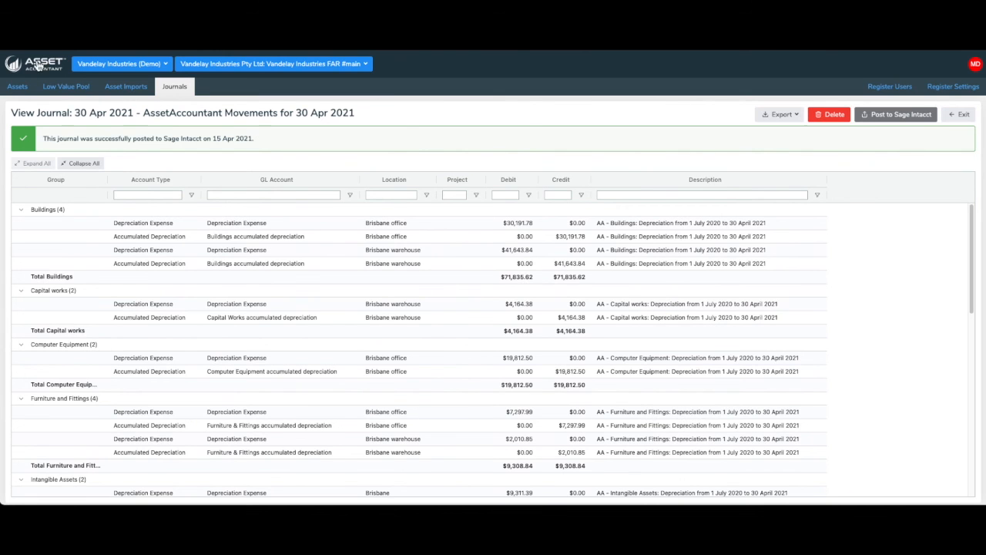
pyautogui.click(10, 87)
pyautogui.click(16, 86)
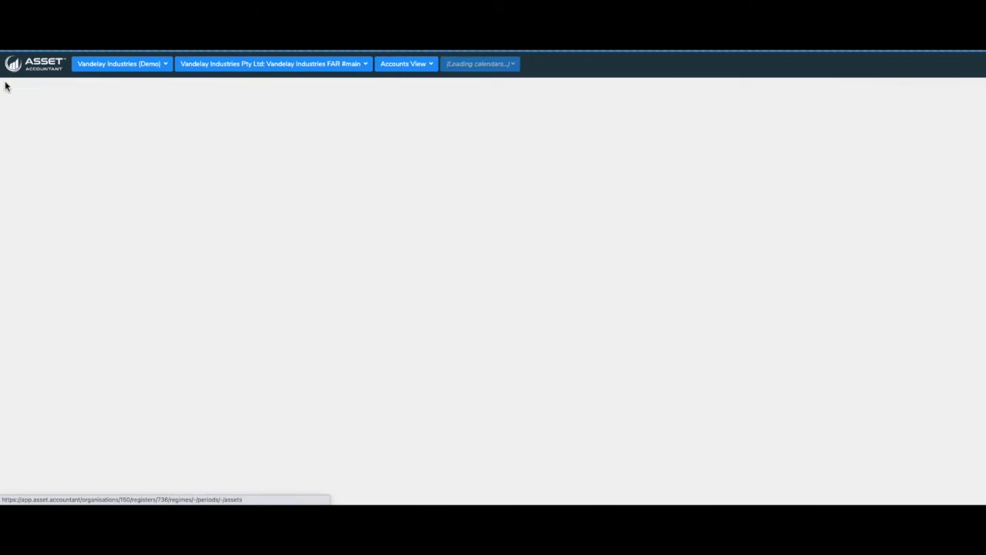